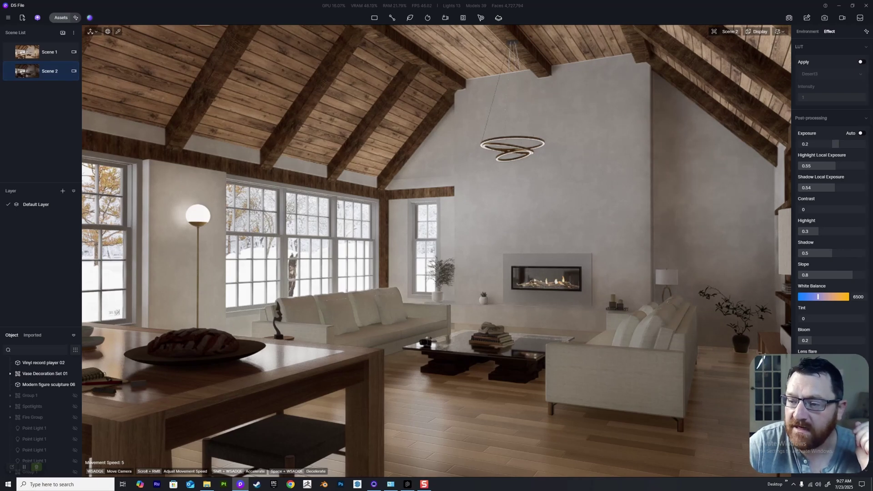
Check the environment's HDRI sky light settings and return to the post-processing effect settings
{"action": "left_click", "coordinate": [807, 31]}
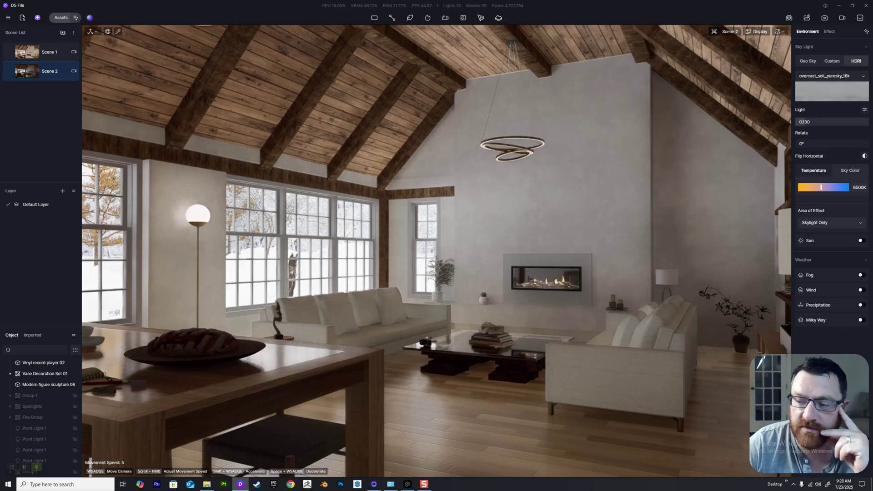
{"action": "left_click", "coordinate": [830, 31]}
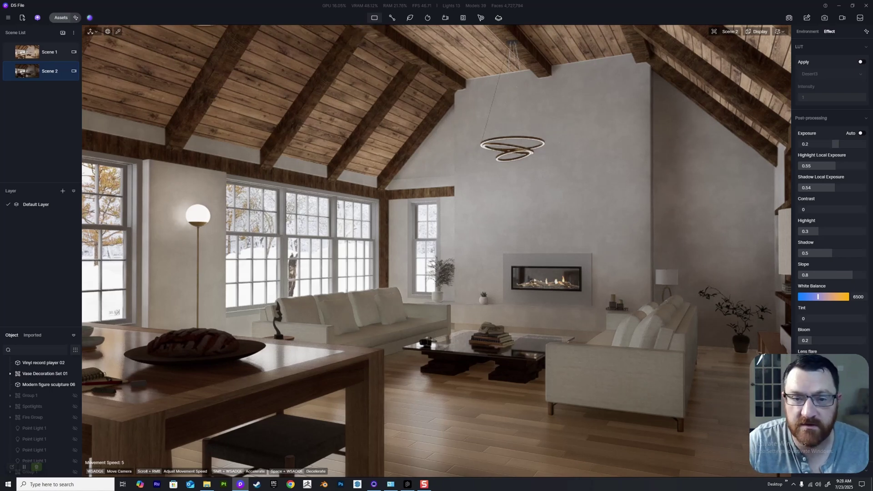
Place a rect light on the floor in front of the coffee table and raise it to about Z 1.41
{"action": "left_click", "coordinate": [374, 18]}
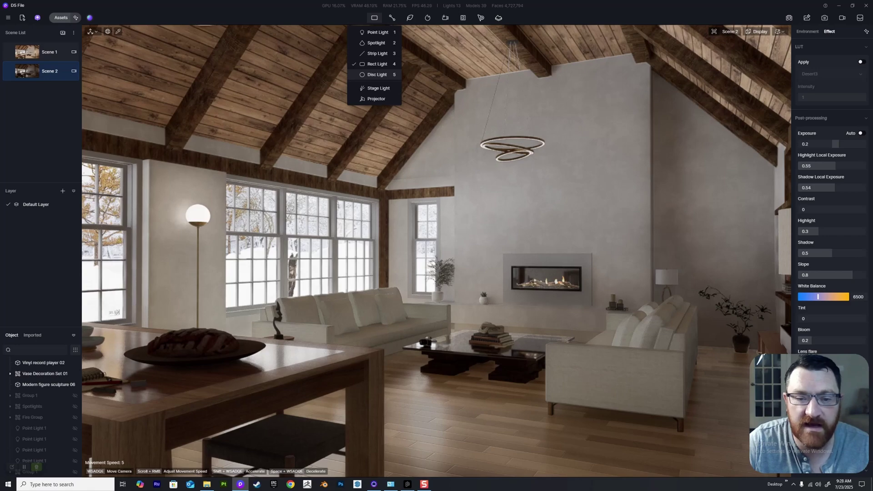
{"action": "left_click", "coordinate": [372, 64]}
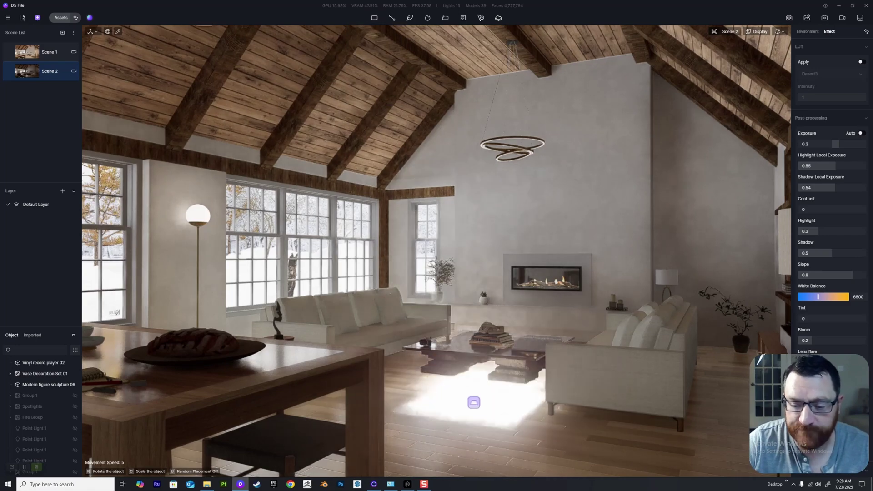
{"action": "left_click", "coordinate": [448, 411]}
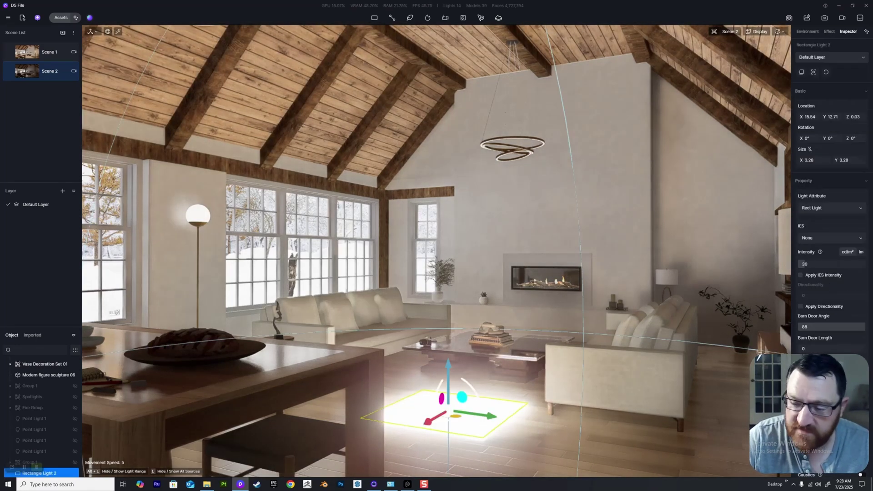
{"action": "left_click_drag", "start_coordinate": [448, 364], "coordinate": [510, 315]}
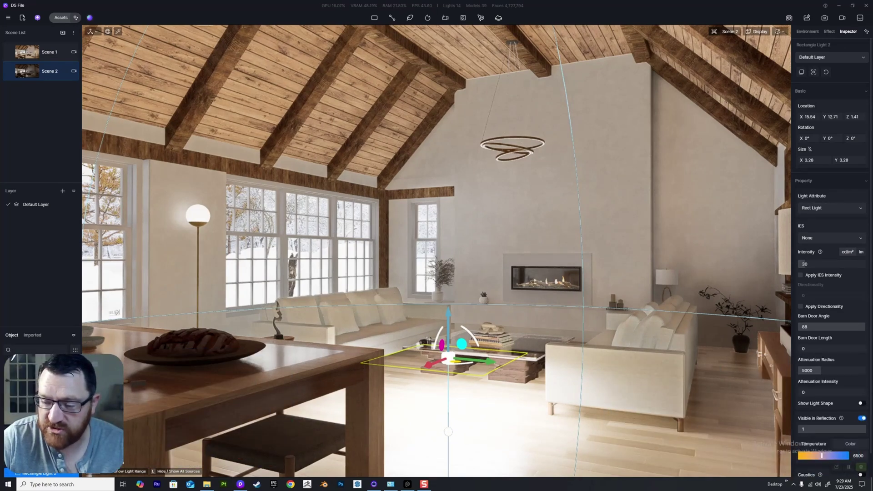
Select the rect light above the floor by the coffee table and delete it
{"action": "scroll", "coordinate": [831, 255], "scroll_direction": "down", "scroll_amount": 1}
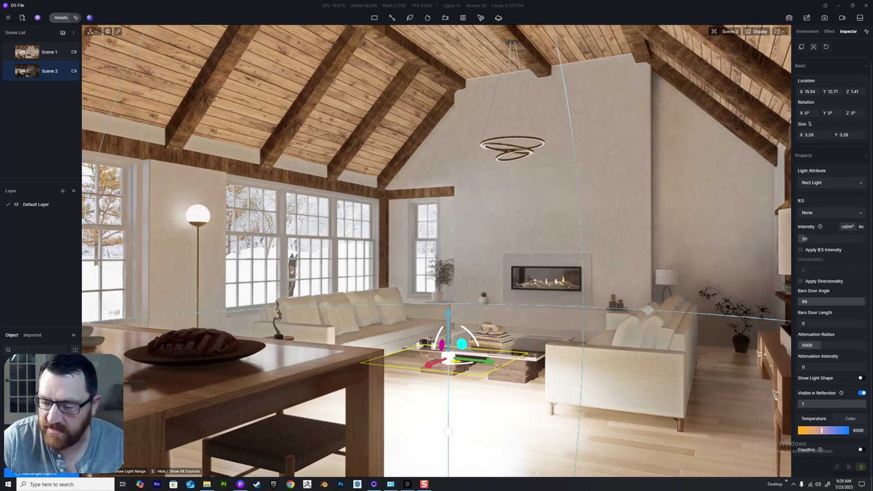
{"action": "left_click", "coordinate": [473, 364]}
{"action": "left_click", "coordinate": [448, 358]}
{"action": "left_click", "coordinate": [473, 364]}
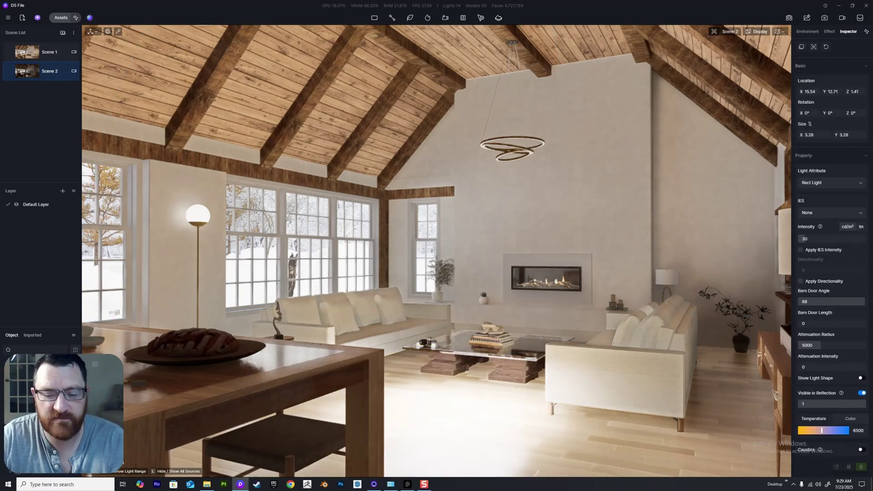
{"action": "key", "text": "Delete"}
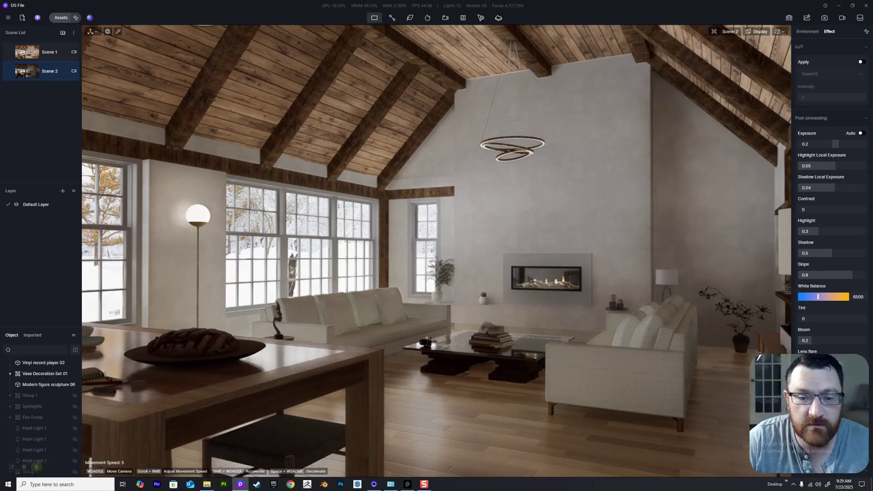
Place a new rect light on the floor beside the coffee table and colour it pure red (H 0, S 100, V 100)
{"action": "left_click", "coordinate": [374, 17]}
{"action": "left_click", "coordinate": [377, 64]}
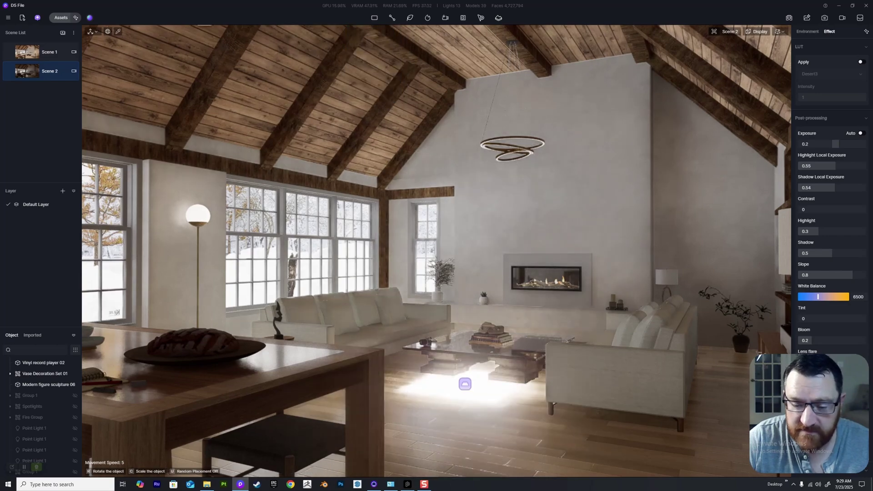
{"action": "left_click", "coordinate": [464, 394]}
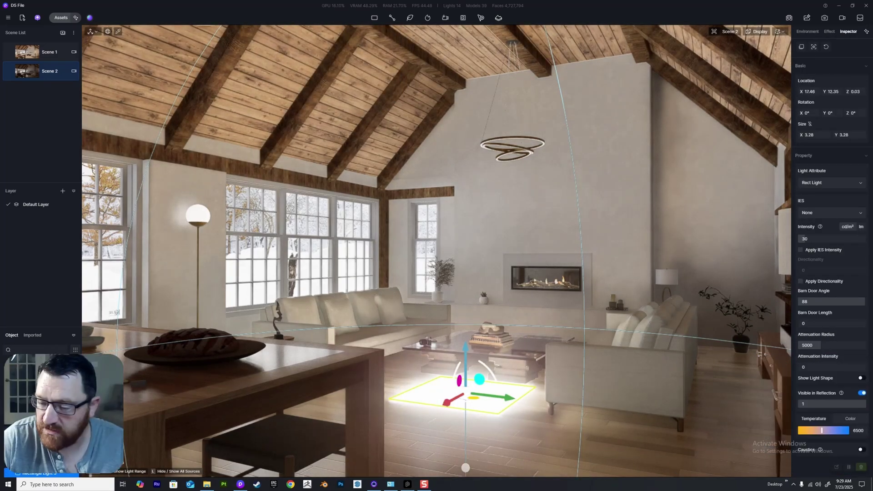
{"action": "left_click", "coordinate": [803, 431]}
{"action": "left_click", "coordinate": [870, 363]}
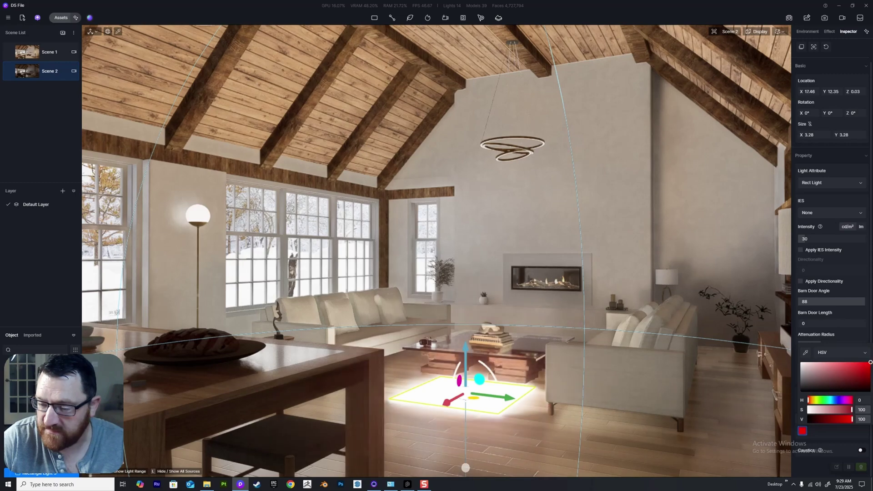
Raise the red rect light to about Z 6.81, near the chandelier, with an X rotation of 289°
{"action": "left_click_drag", "start_coordinate": [466, 359], "coordinate": [451, 220]}
{"action": "key", "text": "e"}
{"action": "right_click_drag", "start_coordinate": [452, 220], "coordinate": [562, 217]}
{"action": "key", "text": "a"}
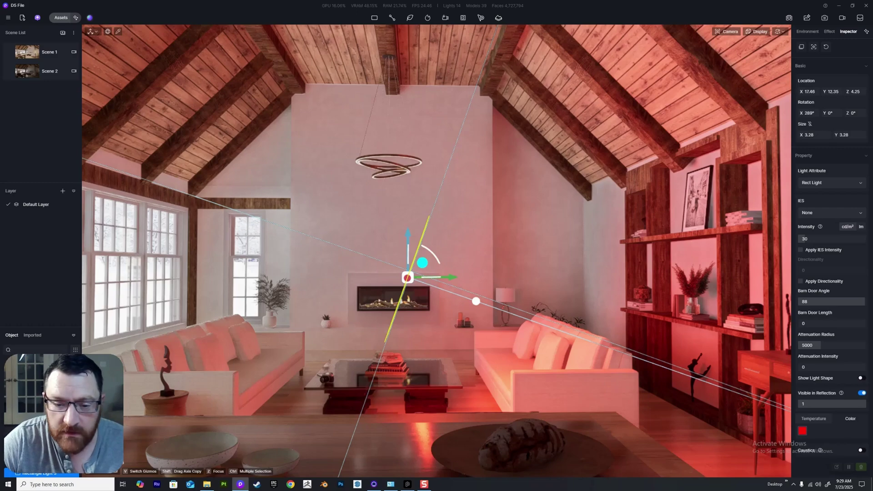
{"action": "left_click_drag", "start_coordinate": [408, 243], "coordinate": [405, 139]}
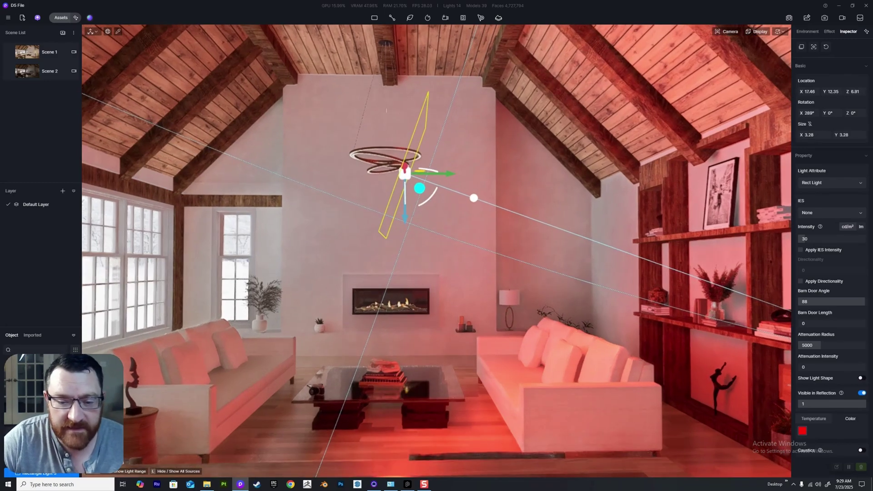
Copy the red rect light below the original with an X rotation of -131°, and delete both lights
{"action": "left_click_drag", "start_coordinate": [405, 214], "coordinate": [455, 242]}
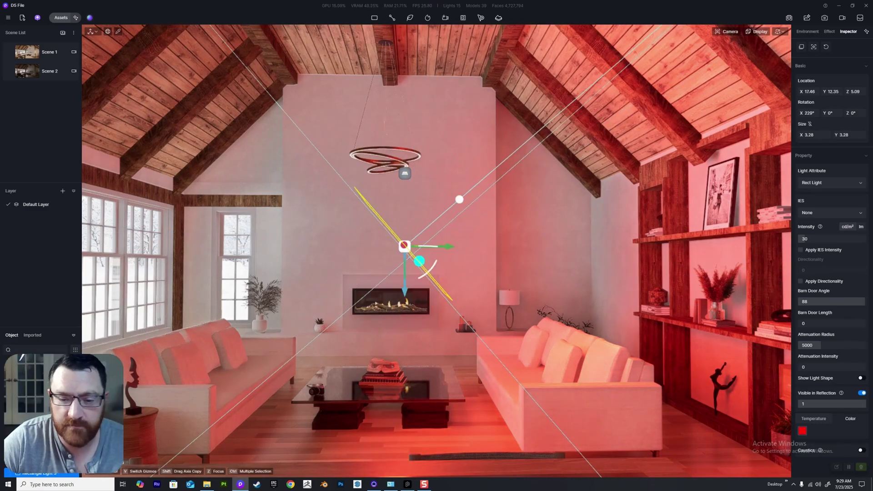
{"action": "left_click_drag", "start_coordinate": [405, 293], "coordinate": [410, 350]}
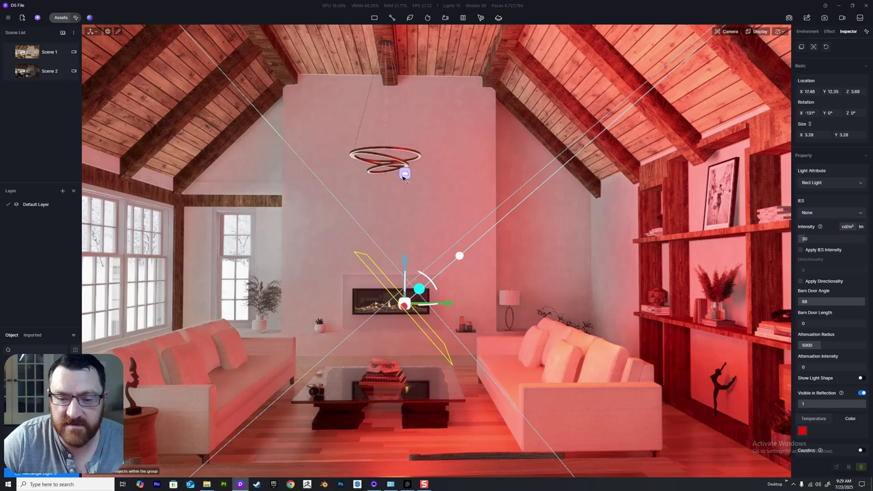
{"action": "left_click", "coordinate": [405, 174], "text": "ctrl"}
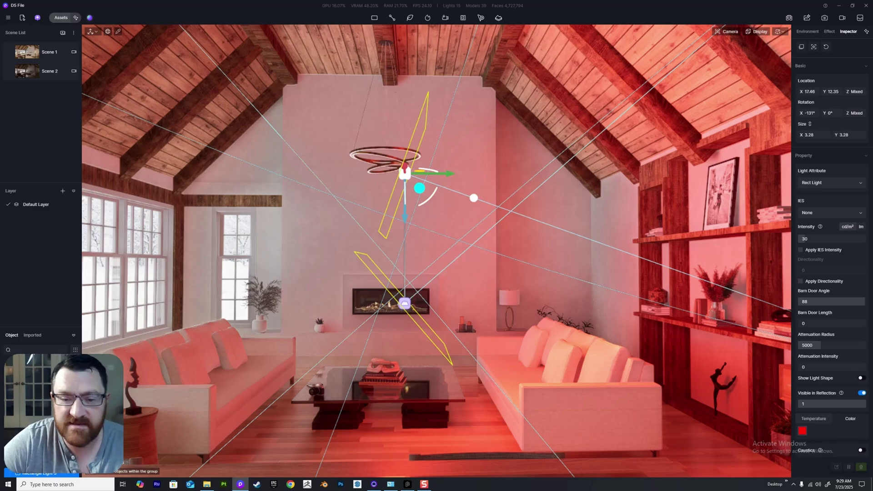
{"action": "key", "text": "Delete"}
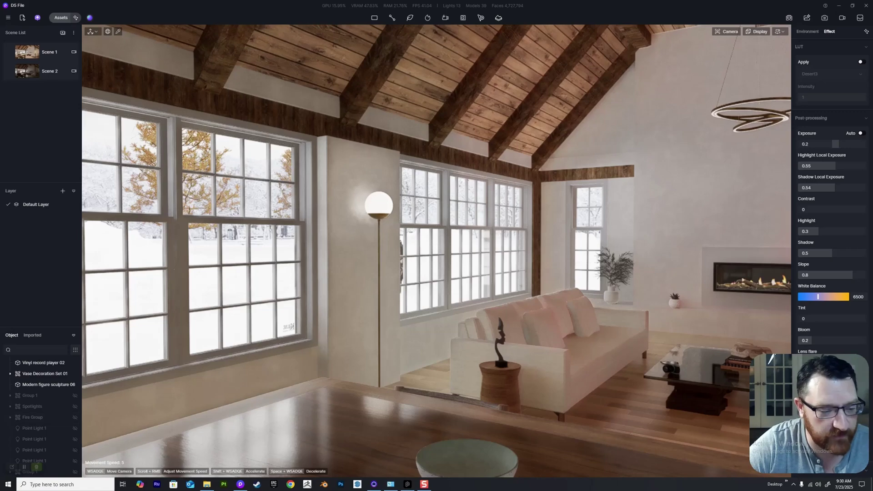
Unhide both rect light groups named Group 1 outside the windows
{"action": "key", "text": "w"}
{"action": "right_click_drag", "start_coordinate": [436, 251], "coordinate": [266, 241]}
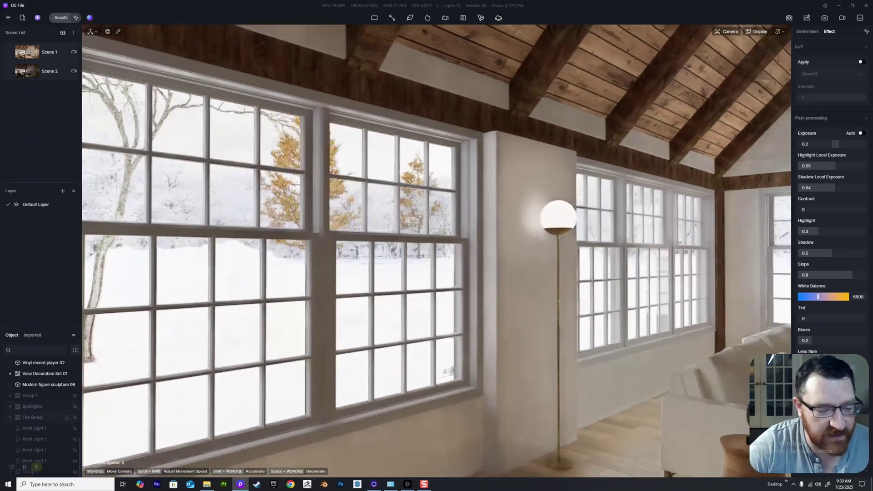
{"action": "left_click", "coordinate": [75, 395]}
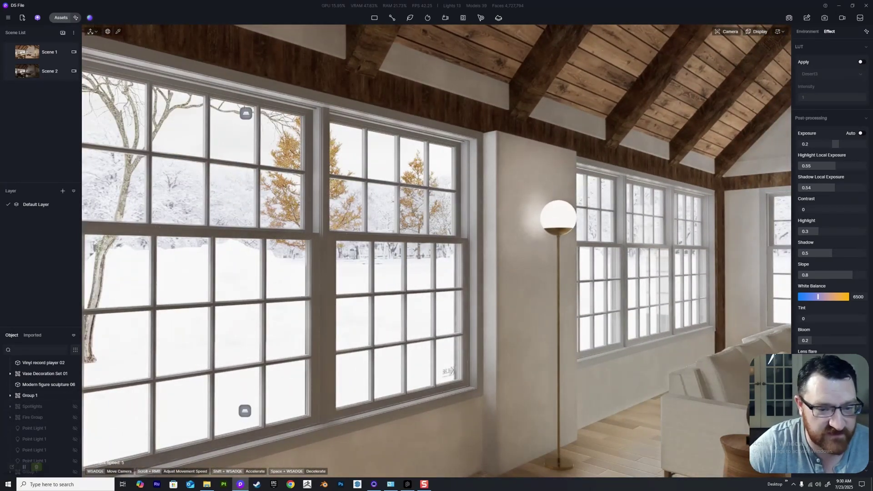
{"action": "left_click", "coordinate": [75, 472]}
Select the rect light group placed outside the triple window
{"action": "right_click_drag", "start_coordinate": [436, 251], "coordinate": [527, 237]}
{"action": "key", "text": "s"}
{"action": "key", "text": "s"}
{"action": "left_click", "coordinate": [396, 352]}
Examine the placement and angles of the paired rect lights outside the windows, from outdoors and from inside the room
{"action": "key", "text": "d"}
{"action": "right_click_drag", "start_coordinate": [403, 210], "coordinate": [423, 205]}
{"action": "key", "text": "a"}
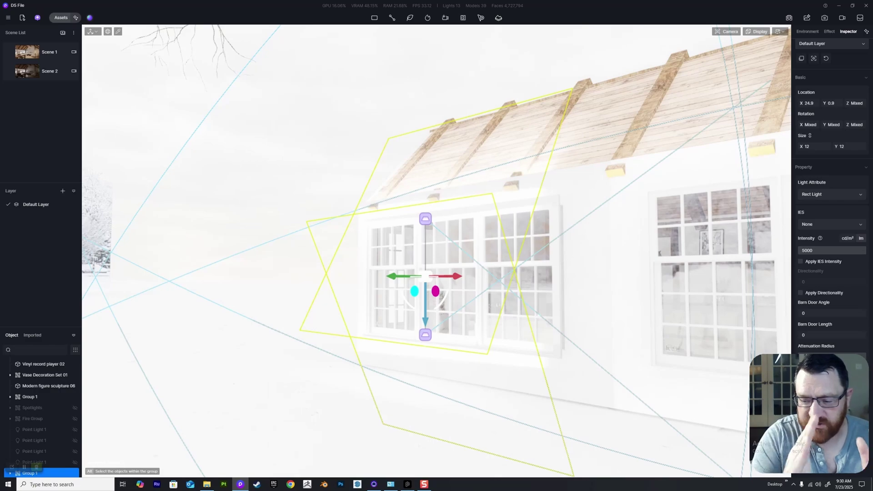
{"action": "right_click_drag", "start_coordinate": [425, 255], "coordinate": [237, 247]}
{"action": "key", "text": "d"}
{"action": "key", "text": "d"}
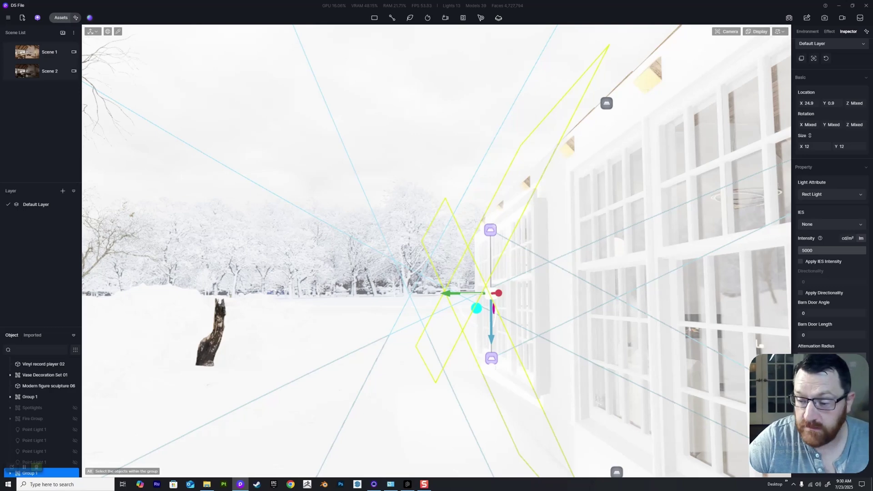
{"action": "key", "text": "w"}
{"action": "key", "text": "d"}
{"action": "right_click_drag", "start_coordinate": [237, 246], "coordinate": [355, 248]}
{"action": "key", "text": "a"}
{"action": "key", "text": "a"}
{"action": "key", "text": "s"}
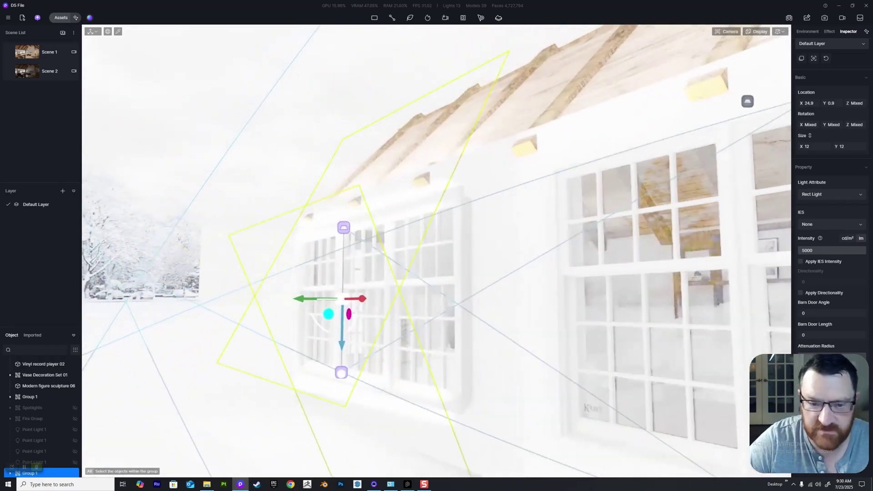
{"action": "key", "text": "s"}
{"action": "key", "text": "d"}
{"action": "right_click_drag", "start_coordinate": [355, 248], "coordinate": [223, 228]}
{"action": "key", "text": "d"}
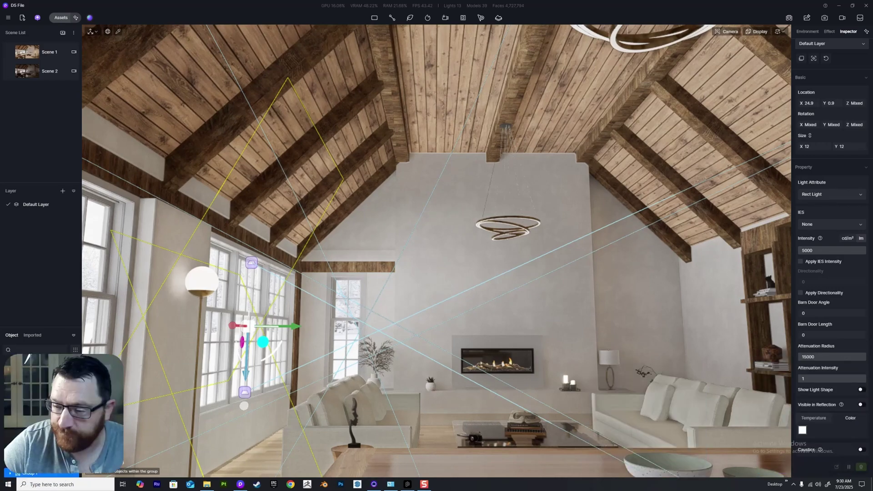
Colour the selected window light group pure red, keeping its attenuation radius at 15000
{"action": "left_click_drag", "start_coordinate": [817, 357], "coordinate": [866, 357]}
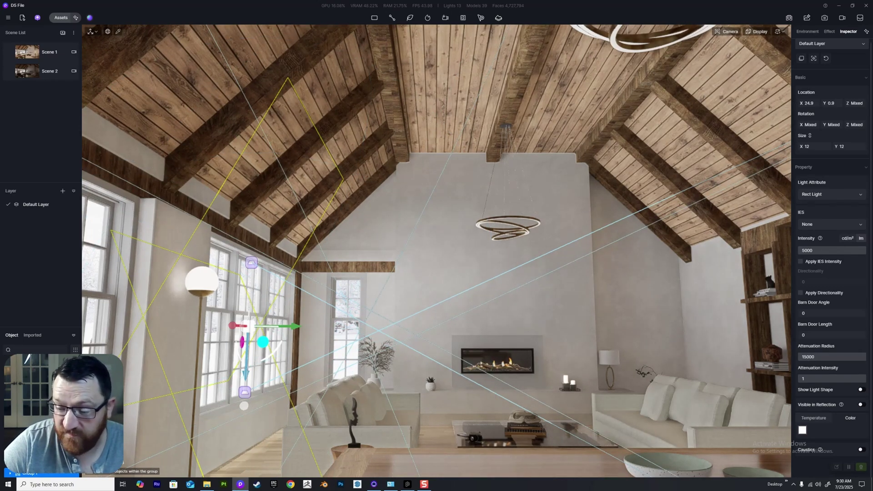
{"action": "left_click", "coordinate": [803, 431]}
{"action": "left_click", "coordinate": [868, 363]}
{"action": "left_click", "coordinate": [833, 432]}
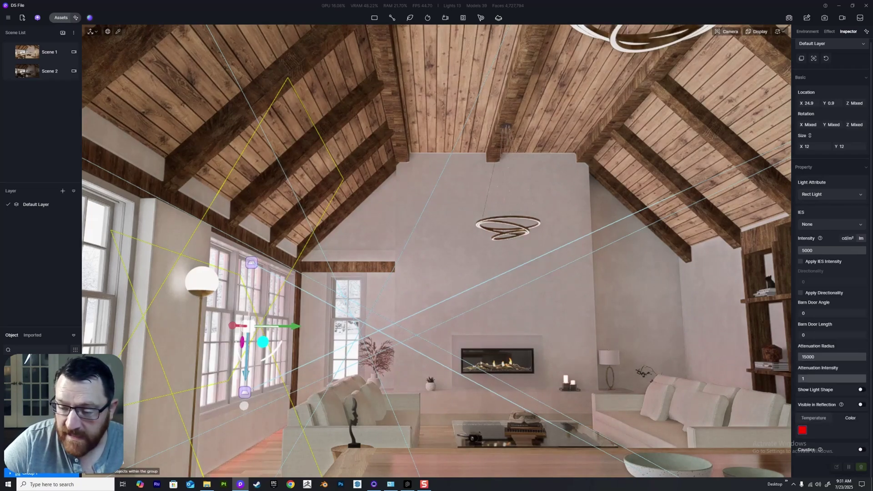
Try attenuation intensities of 0, about 0.66, about 0.08 and 1 on the red window light group
{"action": "type", "text": "0.2"}
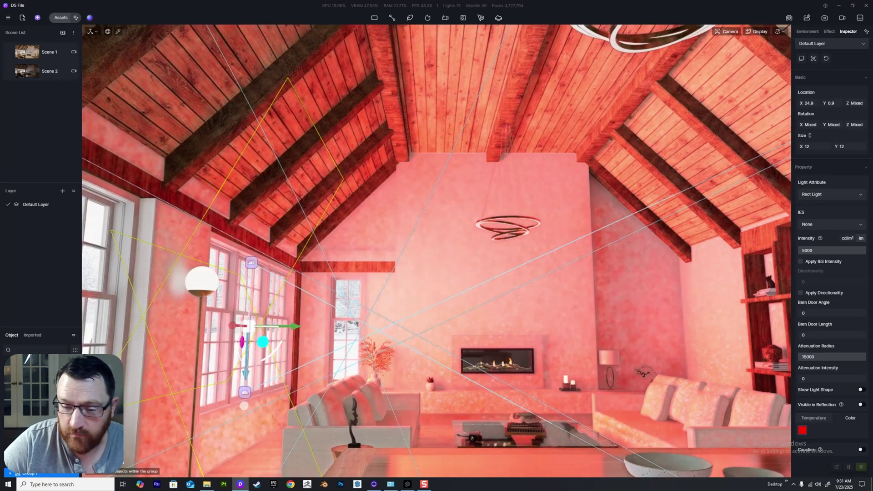
{"action": "key", "text": "Return"}
{"action": "left_click_drag", "start_coordinate": [812, 379], "coordinate": [850, 379]}
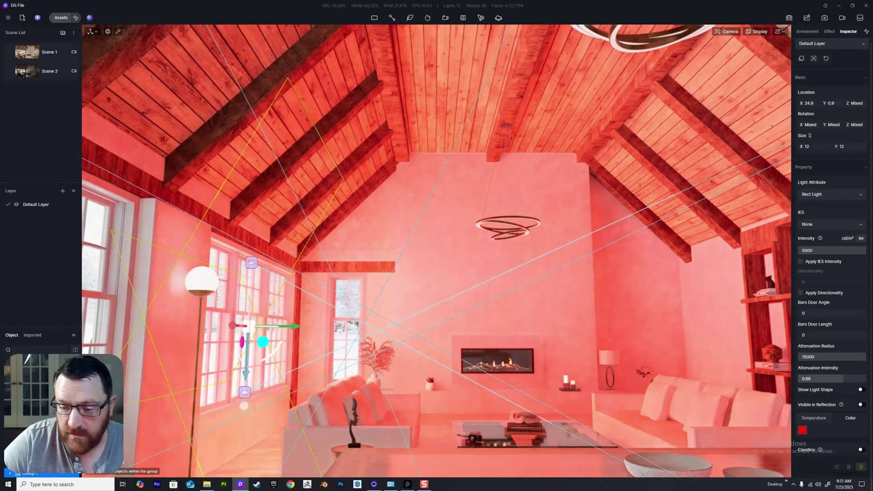
{"action": "left_click_drag", "start_coordinate": [850, 378], "coordinate": [813, 379]}
{"action": "type", "text": "1"}
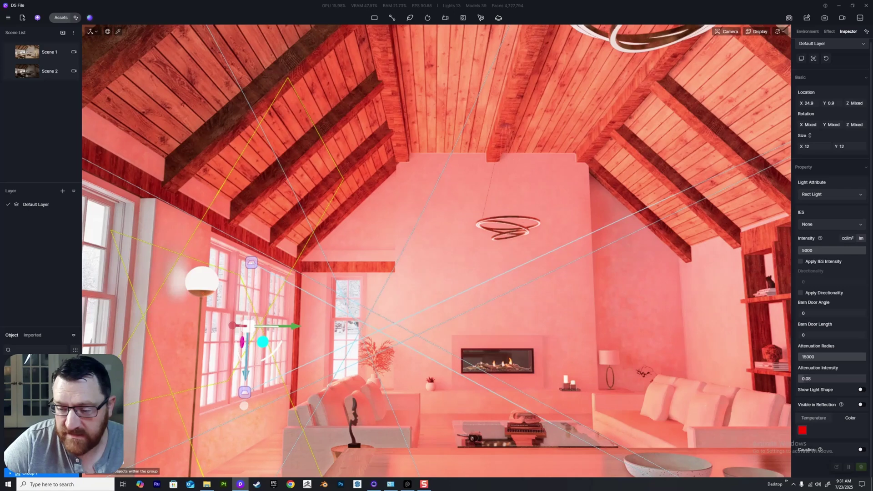
{"action": "key", "text": "Return"}
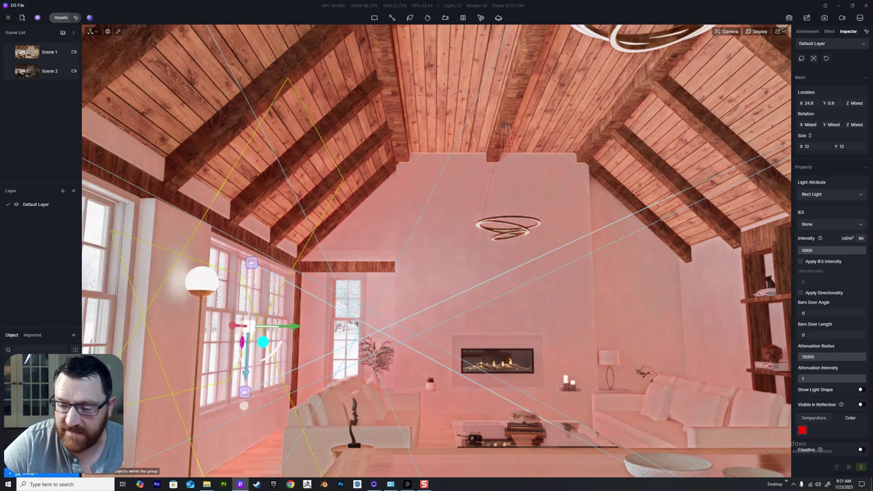
Set the red window light group's attenuation intensity to 0, with the sofa and fireplace wall in view
{"action": "left_click_drag", "start_coordinate": [865, 379], "coordinate": [799, 379]}
{"action": "middle_click_drag", "start_coordinate": [496, 273], "coordinate": [401, 268]}
{"action": "key", "text": "w"}
{"action": "right_click_drag", "start_coordinate": [436, 255], "coordinate": [384, 289]}
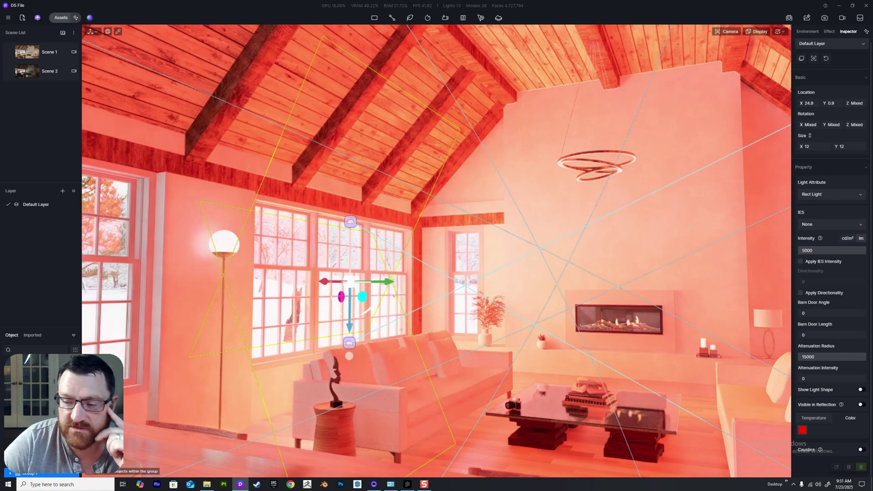
Reduce the window light group's intensity to 300 lm and further to 145.5 lm, and raise its attenuation intensity
{"action": "type", "text": "300"}
{"action": "key", "text": "Return"}
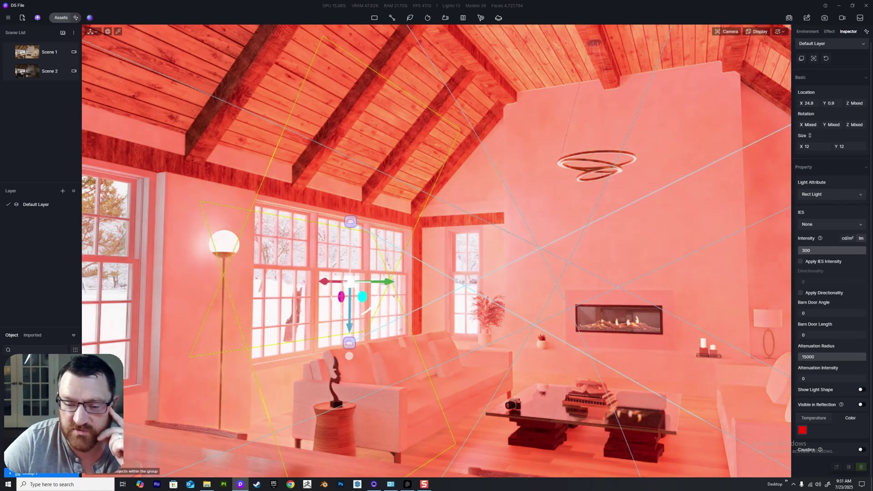
{"action": "left_click_drag", "start_coordinate": [862, 251], "coordinate": [831, 250]}
{"action": "left_click_drag", "start_coordinate": [799, 379], "coordinate": [850, 379]}
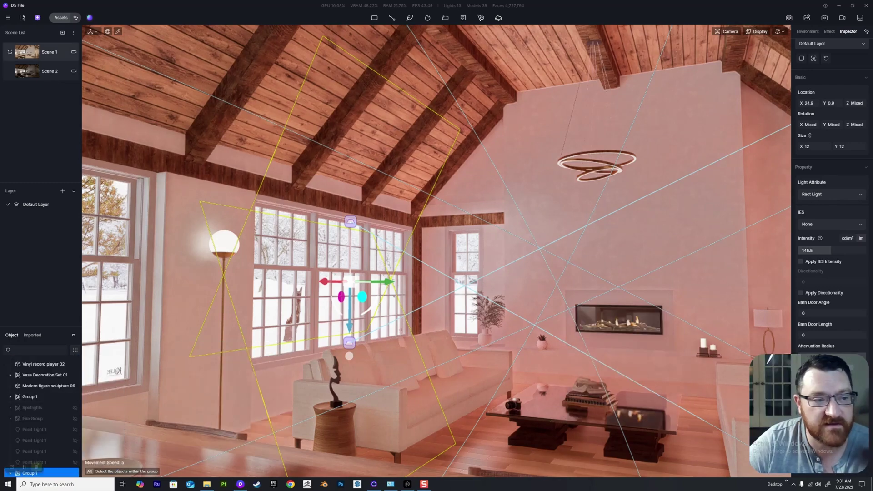
Compare the lighting of Scene 1 and Scene 2 by opening one after the other
{"action": "left_click", "coordinate": [46, 52]}
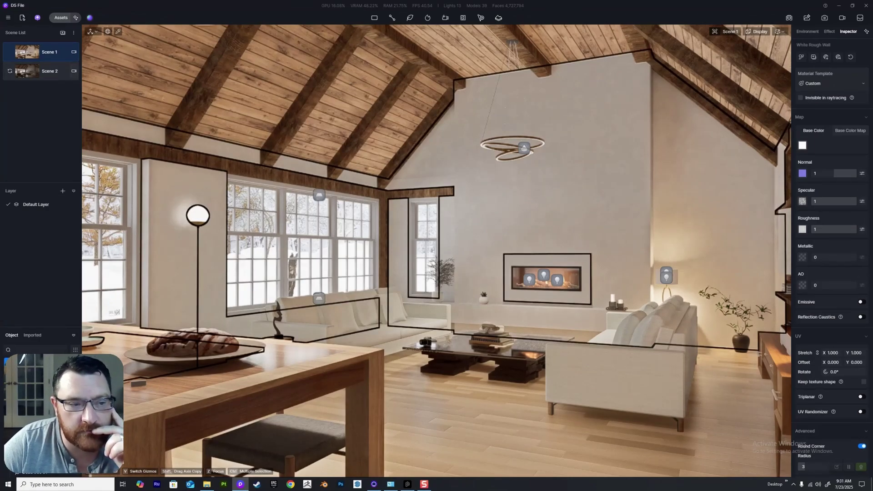
{"action": "left_click", "coordinate": [45, 70]}
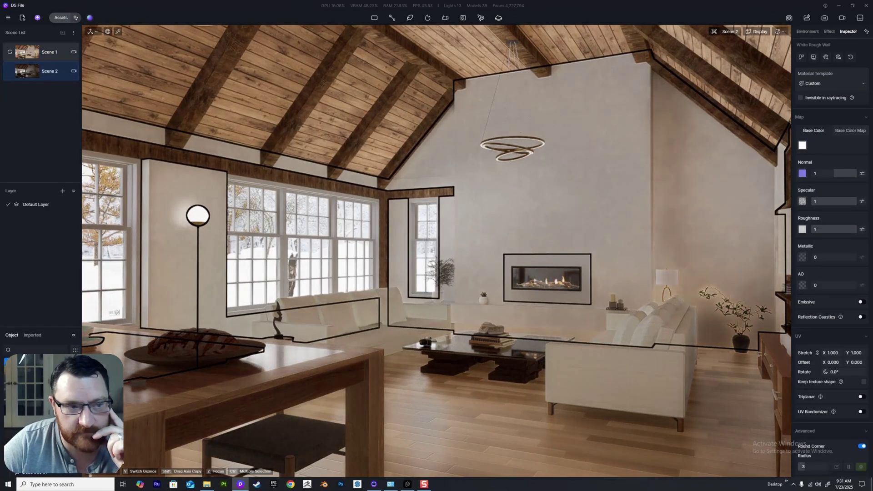
Open Scene 1 and set the intensity of the window rect light group to 178.5 lm
{"action": "left_click", "coordinate": [45, 52]}
{"action": "left_click", "coordinate": [319, 196]}
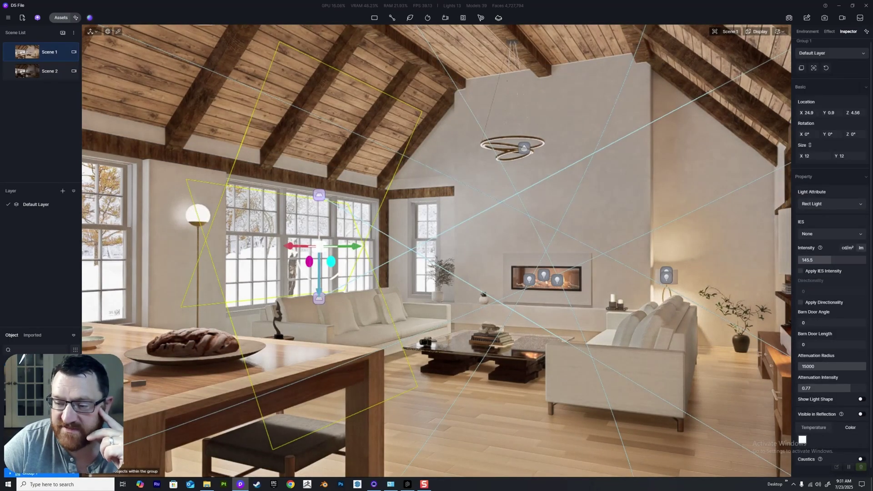
{"action": "left_click_drag", "start_coordinate": [832, 260], "coordinate": [839, 259]}
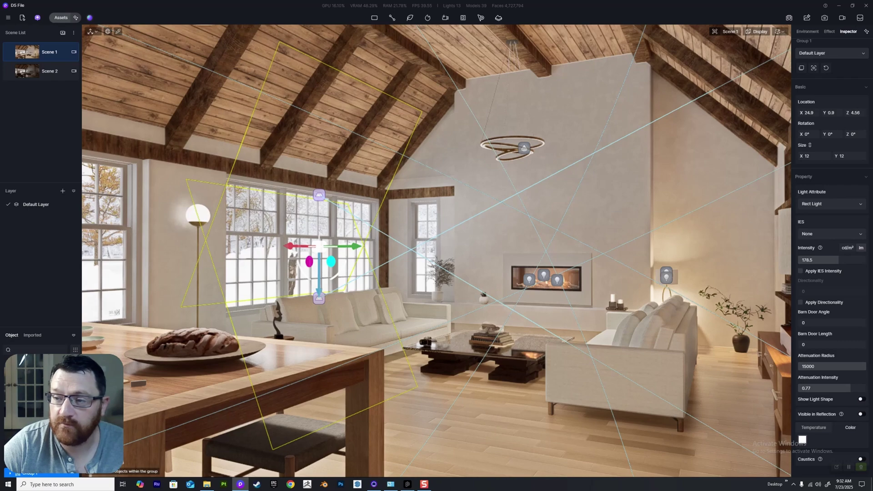
Try a higher exposure in the post-processing effects and undo the change
{"action": "left_click", "coordinate": [829, 31]}
{"action": "left_click_drag", "start_coordinate": [839, 144], "coordinate": [851, 144]}
{"action": "key", "text": "ctrl+z"}
{"action": "key", "text": "ctrl+z"}
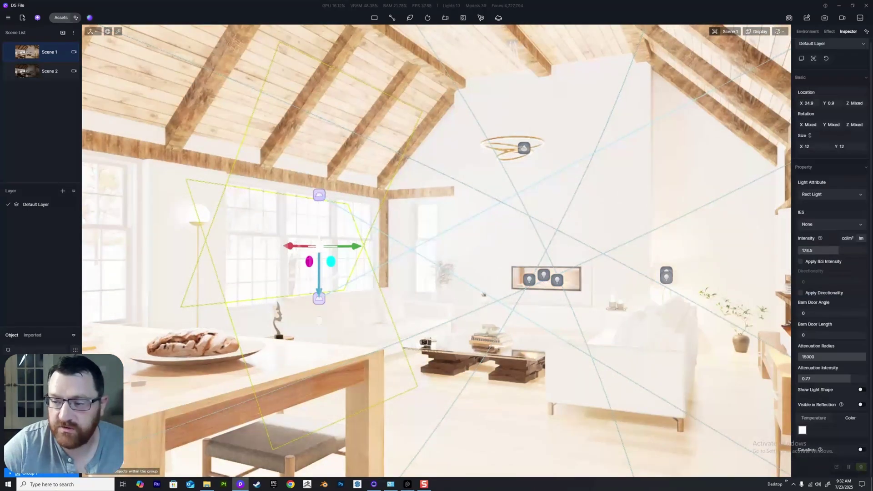
Examine the seating area from closer up, including the windows, chandelier and fireplace wall
{"action": "right_click_drag", "start_coordinate": [436, 255], "coordinate": [421, 253]}
{"action": "key", "text": "w"}
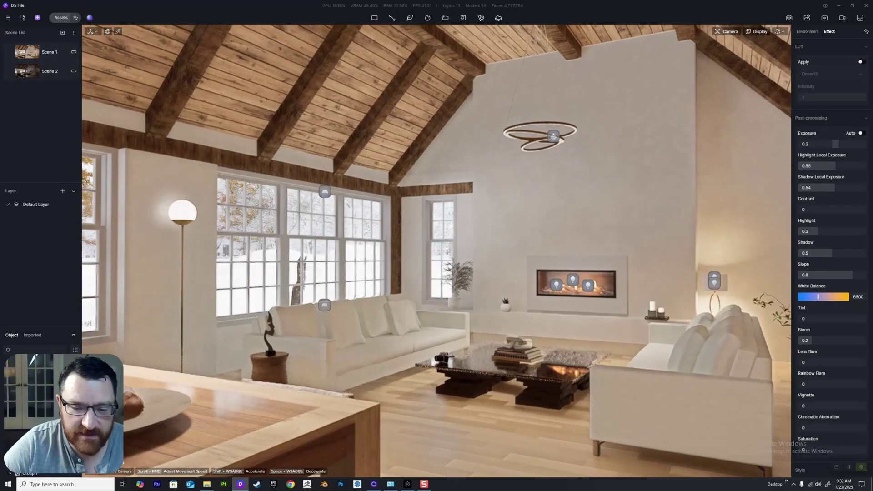
{"action": "key", "text": "d"}
{"action": "key", "text": "w"}
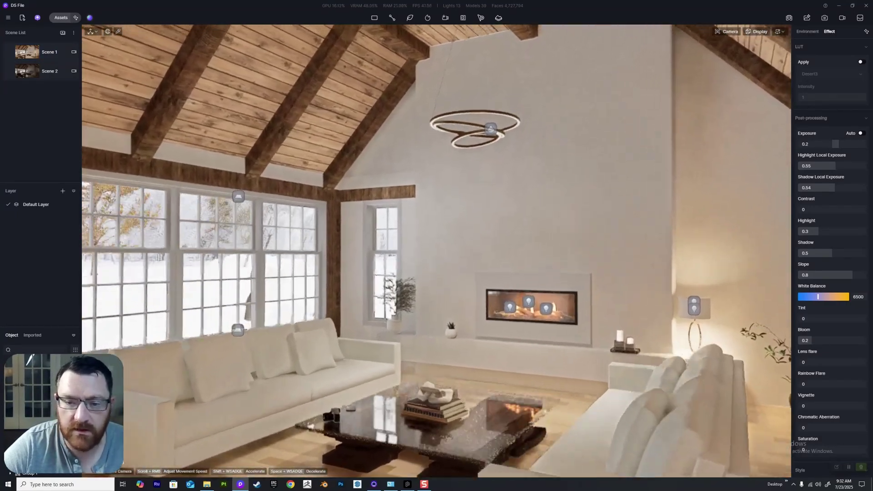
{"action": "right_click_drag", "start_coordinate": [437, 255], "coordinate": [436, 237]}
{"action": "mouse_move", "coordinate": [374, 18]}
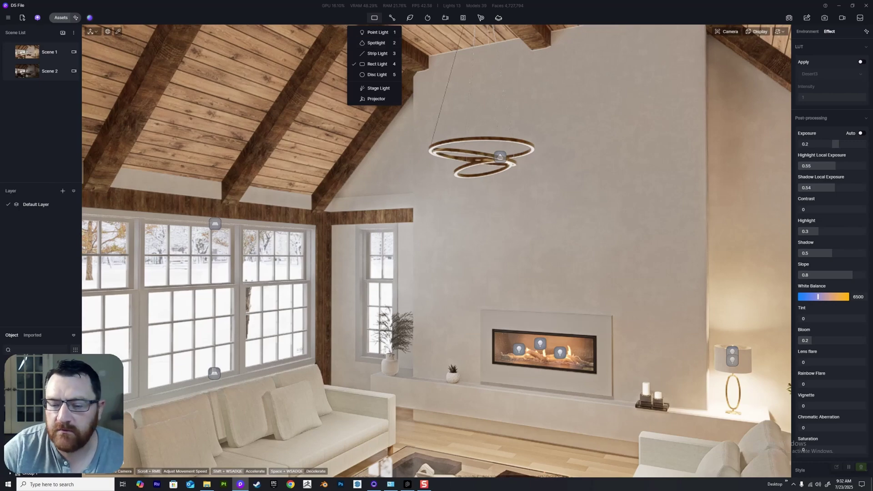
{"action": "right_click_drag", "start_coordinate": [437, 245], "coordinate": [337, 246]}
{"action": "key", "text": "d"}
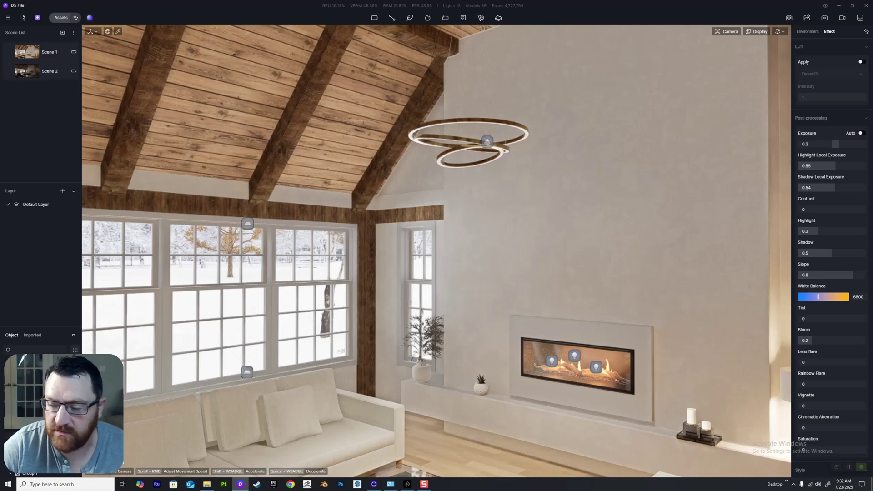
{"action": "right_click_drag", "start_coordinate": [436, 245], "coordinate": [405, 362]}
{"action": "key", "text": "q"}
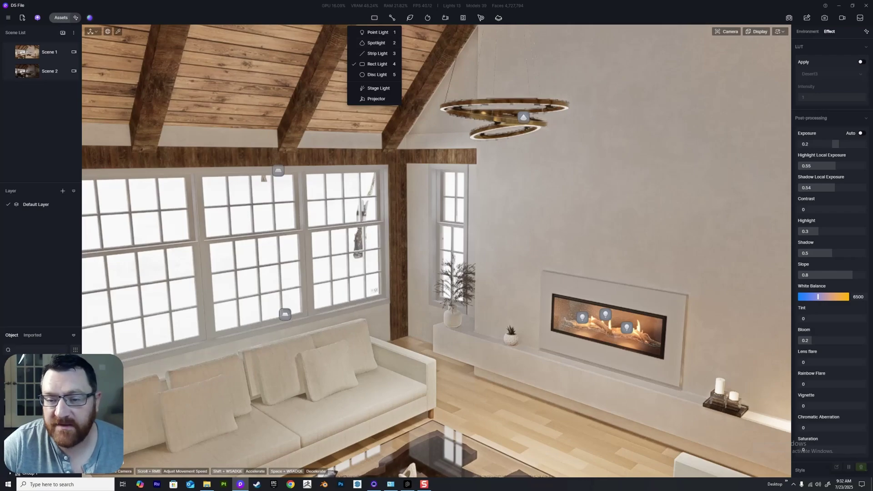
Select the chandelier's Spotlights group and view its intensity in candela and back in lumens
{"action": "left_click", "coordinate": [523, 118]}
{"action": "right_click_drag", "start_coordinate": [437, 245], "coordinate": [241, 232]}
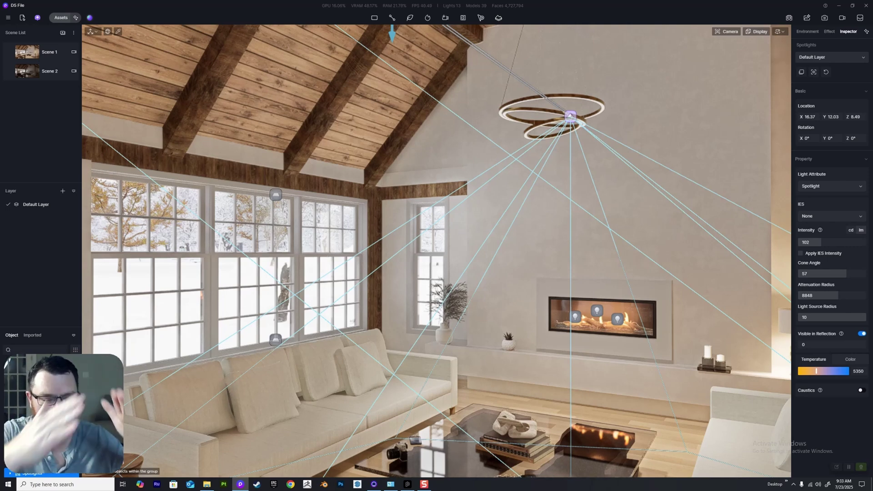
{"action": "left_click", "coordinate": [587, 150]}
{"action": "key", "text": "ctrl+z"}
{"action": "key", "text": "d"}
{"action": "key", "text": "w"}
{"action": "middle_click_drag", "start_coordinate": [456, 227], "coordinate": [489, 249]}
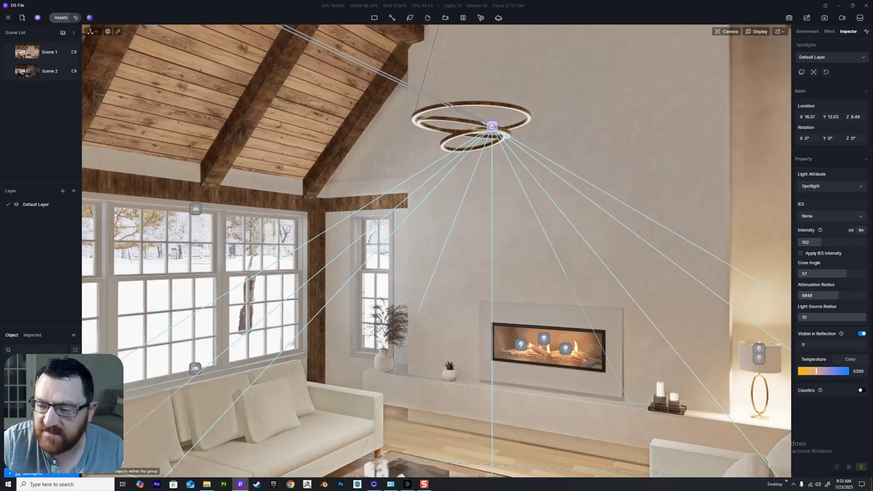
{"action": "left_click", "coordinate": [851, 231]}
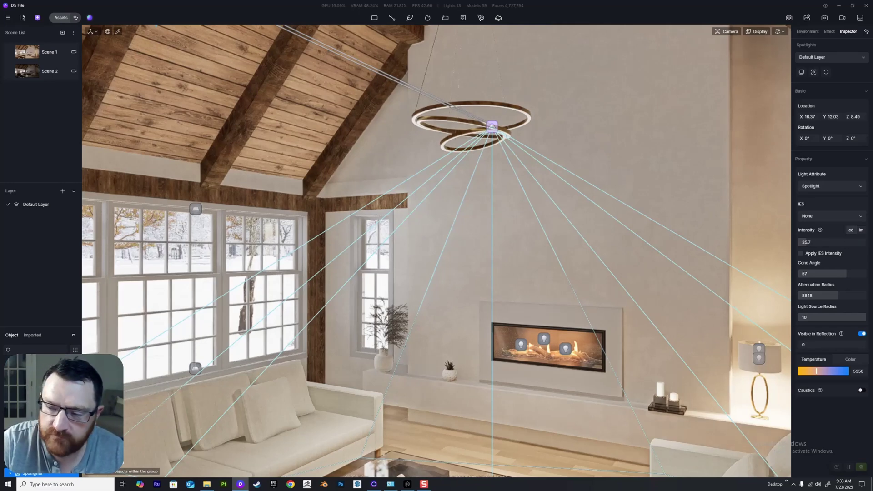
{"action": "left_click", "coordinate": [861, 230]}
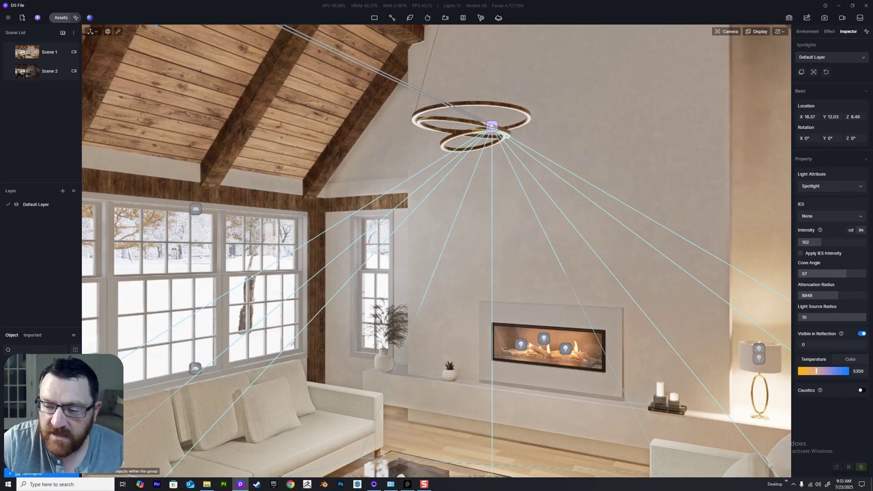
Try a cone angle of 46.7 on the Spotlights group
{"action": "scroll", "coordinate": [291, 344], "scroll_direction": "down", "scroll_amount": 5}
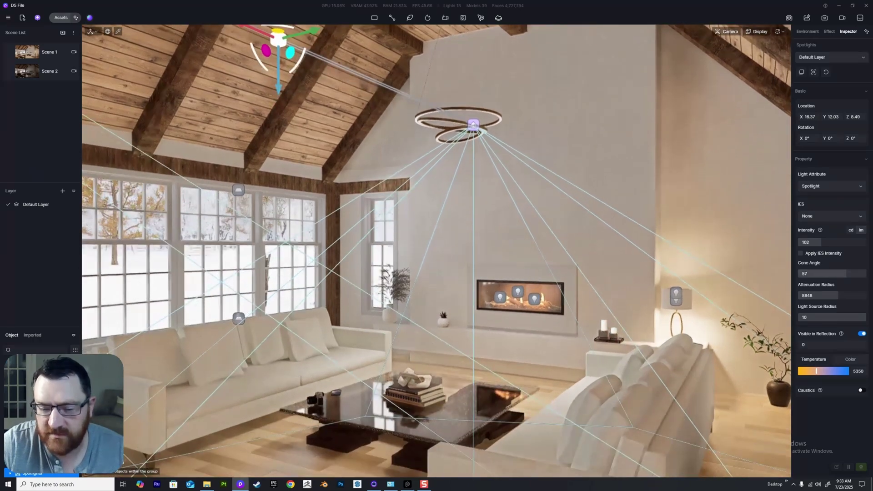
{"action": "mouse_move", "coordinate": [846, 273]}
{"action": "left_mouse_down"}
{"action": "mouse_move", "coordinate": [817, 273]}
{"action": "mouse_move", "coordinate": [837, 274]}
{"action": "left_mouse_up"}
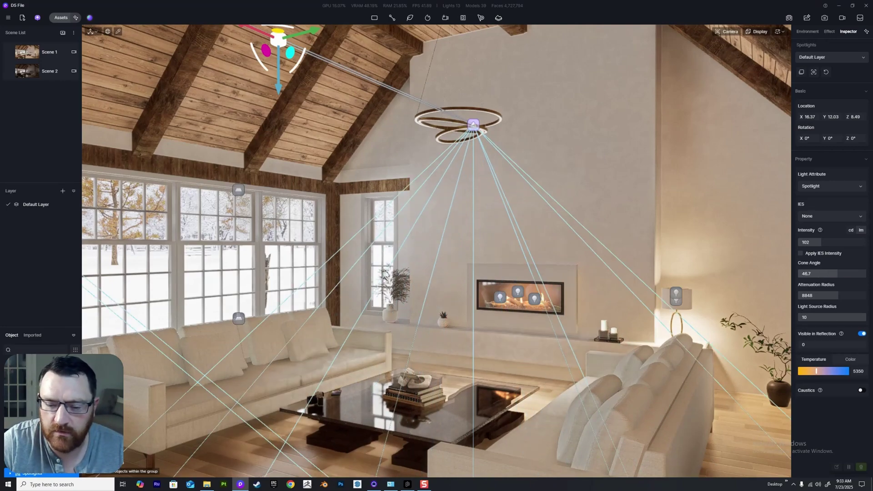
{"action": "right_click_drag", "start_coordinate": [419, 335], "coordinate": [401, 357]}
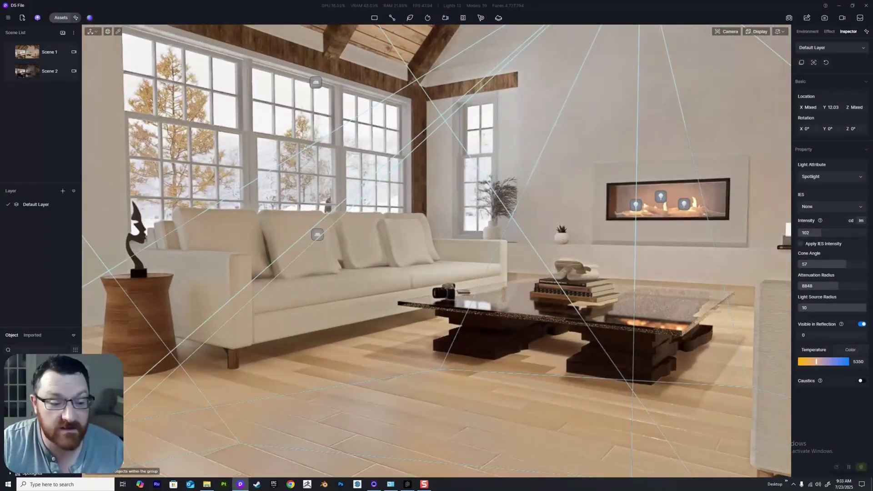
Filter the object list to show only lights
{"action": "scroll", "coordinate": [436, 251], "scroll_direction": "down", "scroll_amount": 6}
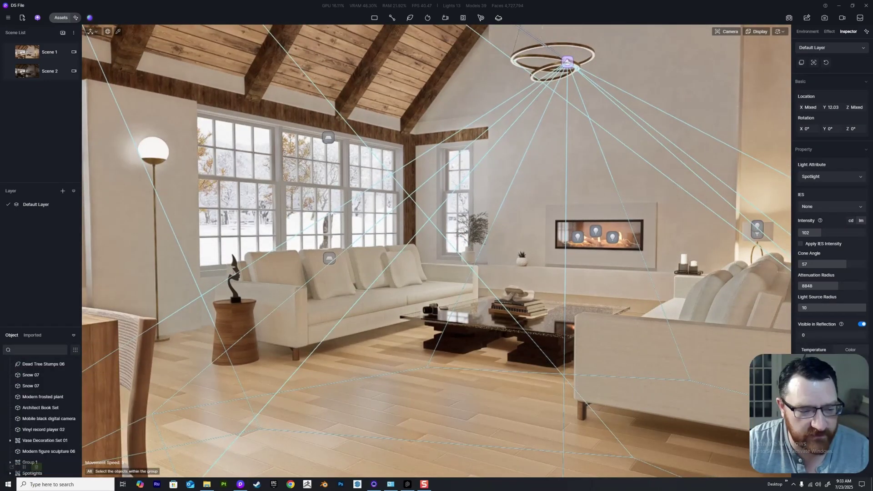
{"action": "left_click", "coordinate": [75, 349]}
{"action": "left_click", "coordinate": [104, 339]}
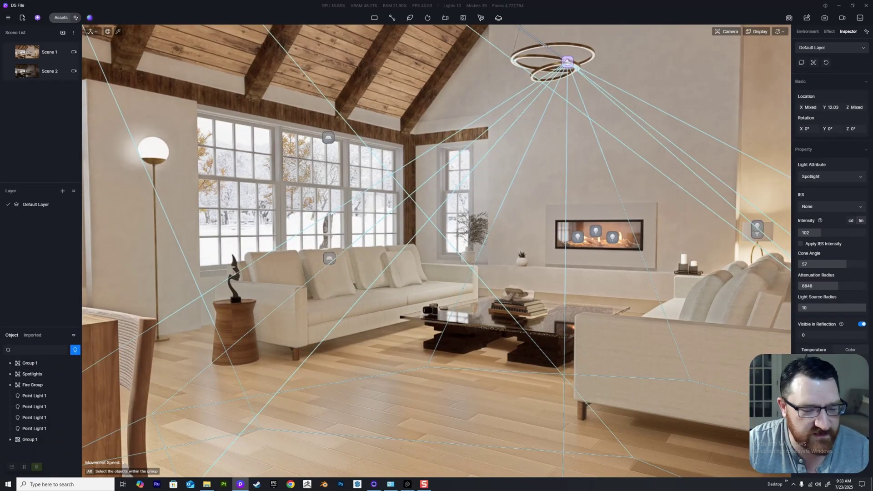
Hide the Spotlights group and show it again to compare the lighting on the sofa and floor
{"action": "scroll", "coordinate": [436, 251], "scroll_direction": "up", "scroll_amount": 3}
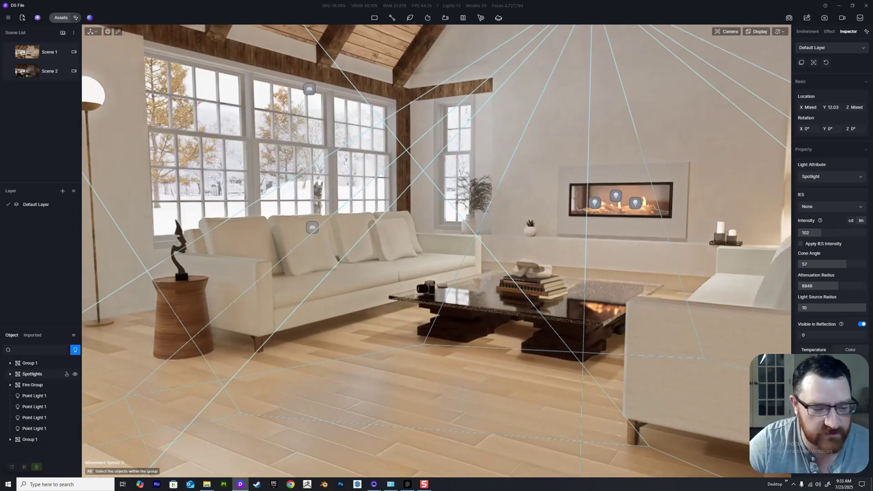
{"action": "left_click", "coordinate": [75, 374]}
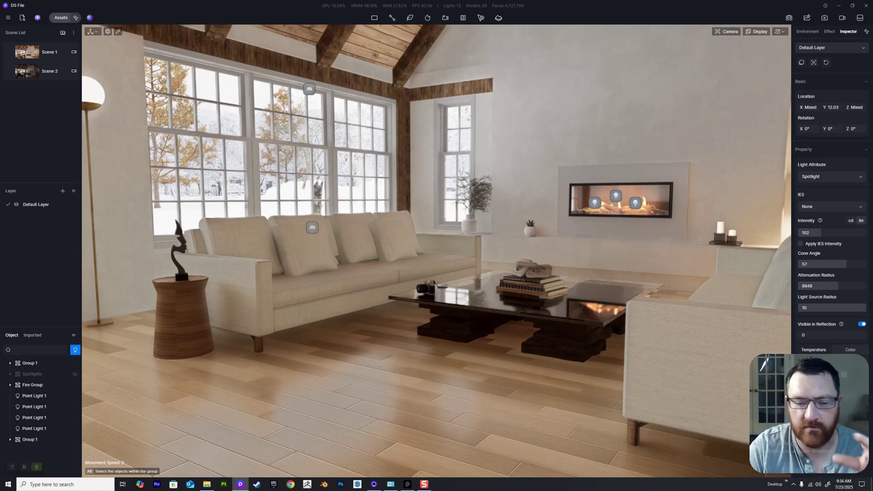
{"action": "left_click", "coordinate": [75, 374]}
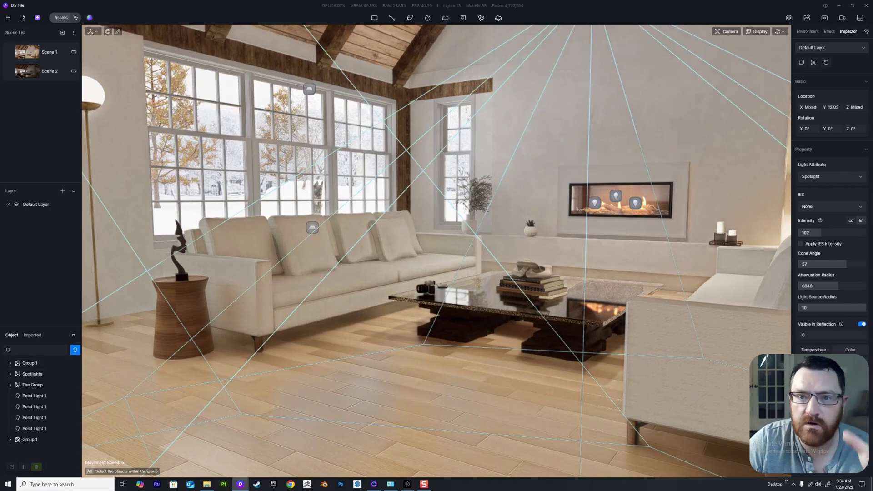
Examine the lighting of the whole room and the point lights inside the fireplace up close
{"action": "key", "text": "s"}
{"action": "right_click_drag", "start_coordinate": [437, 251], "coordinate": [453, 209]}
{"action": "key", "text": "s"}
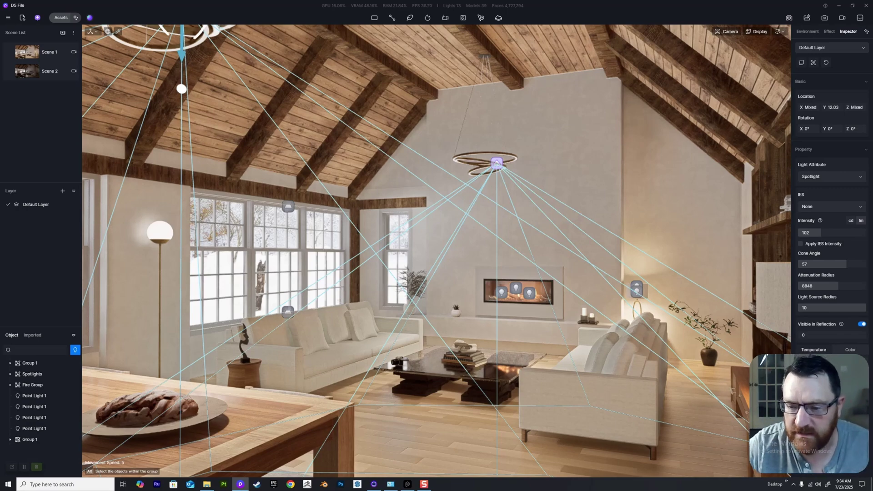
{"action": "right_click_drag", "start_coordinate": [437, 252], "coordinate": [471, 264]}
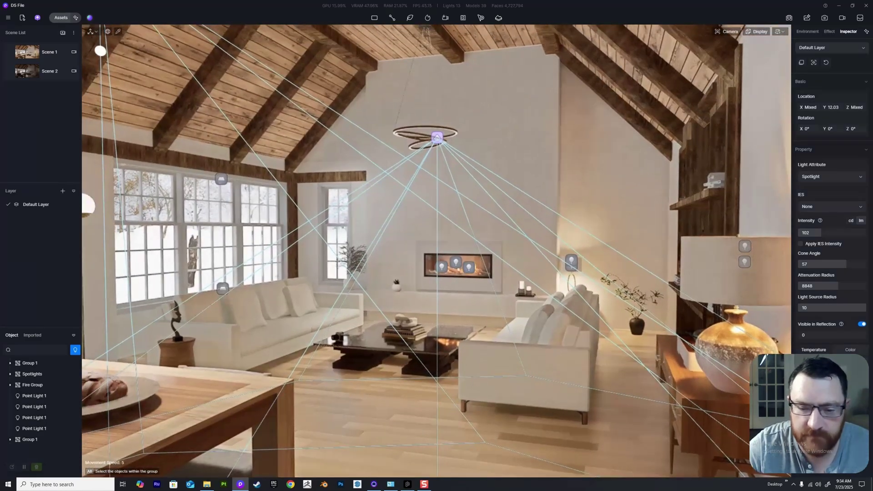
{"action": "key", "text": "w"}
{"action": "key", "text": "d"}
{"action": "key", "text": "e"}
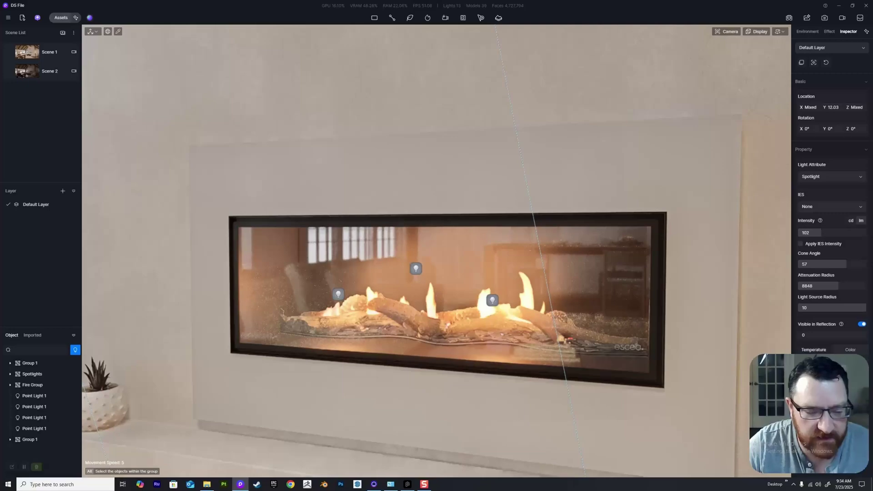
Place a point light on the floor in front of the fireplace and raise it to Z 4.46
{"action": "key", "text": "1"}
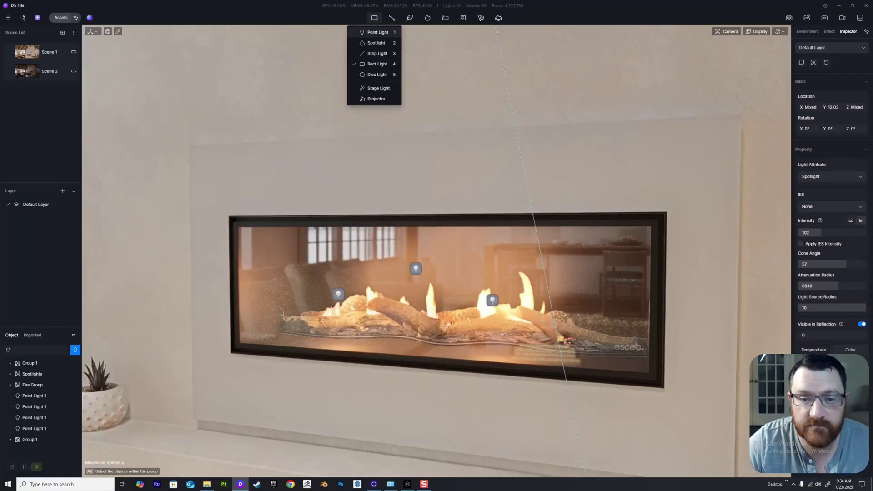
{"action": "scroll", "coordinate": [367, 283], "scroll_direction": "down", "scroll_amount": 10}
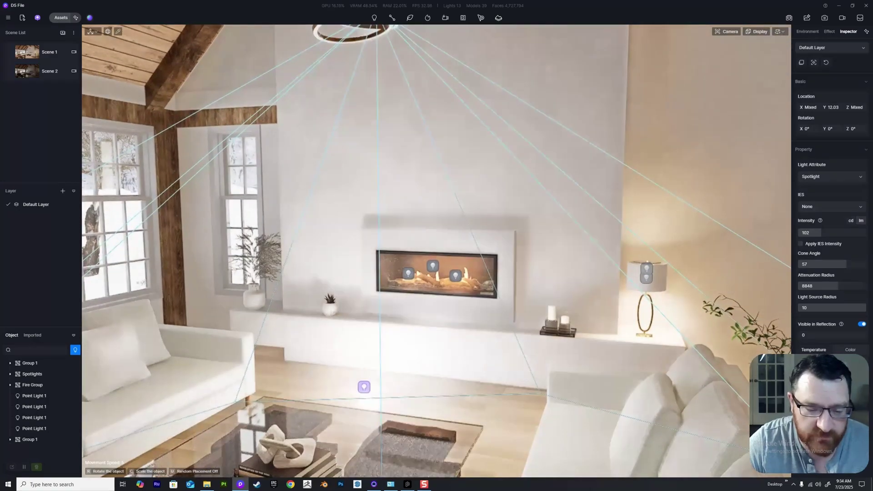
{"action": "left_click", "coordinate": [363, 382]}
{"action": "left_click_drag", "start_coordinate": [364, 338], "coordinate": [362, 173]}
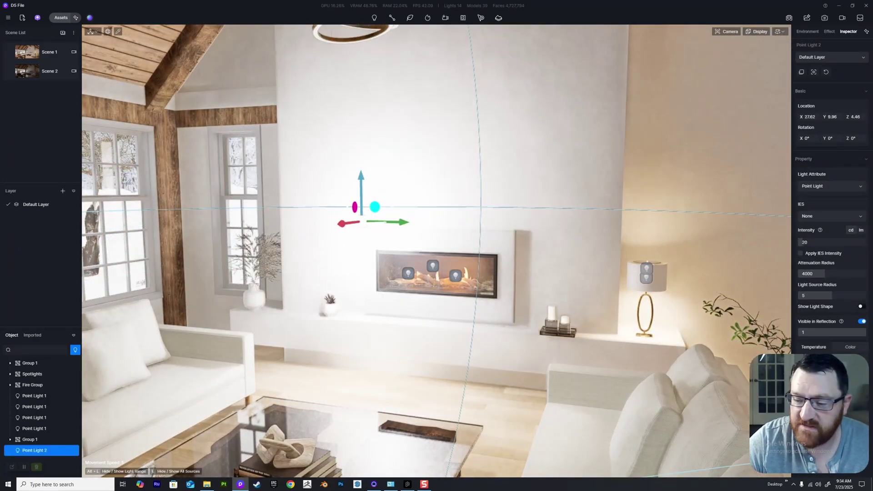
Switch the new point light to colour mode and make it pure red with HSV 0, 100, 100
{"action": "left_click", "coordinate": [850, 347]}
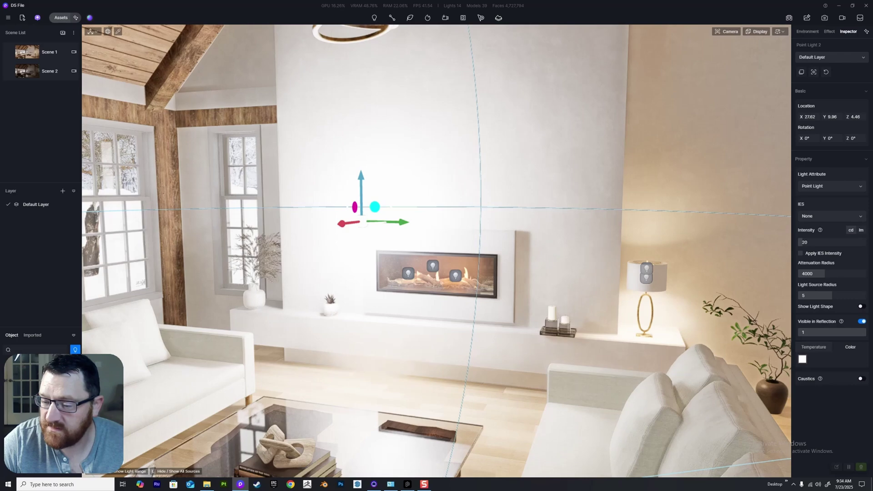
{"action": "left_click", "coordinate": [803, 359]}
{"action": "left_click_drag", "start_coordinate": [852, 394], "coordinate": [872, 384]}
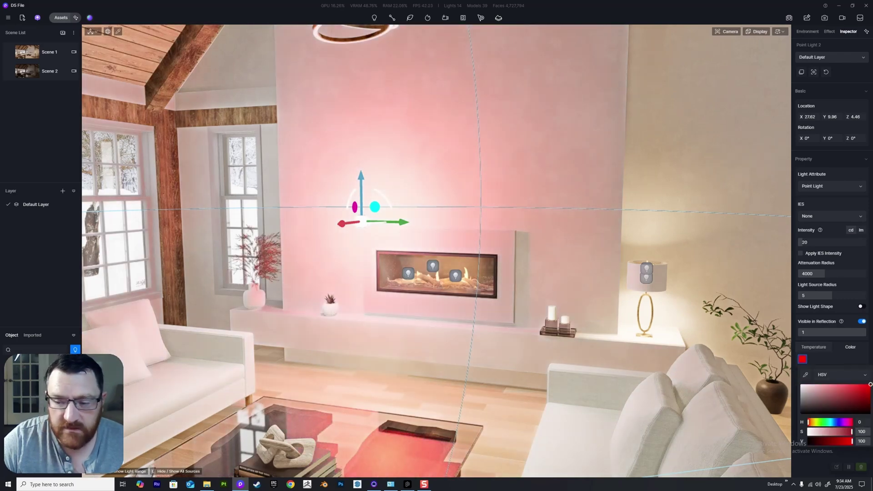
Set the red point light's attenuation radius to 1074, light source radius to 0 and intensity to 54.5
{"action": "left_click_drag", "start_coordinate": [824, 273], "coordinate": [806, 273]}
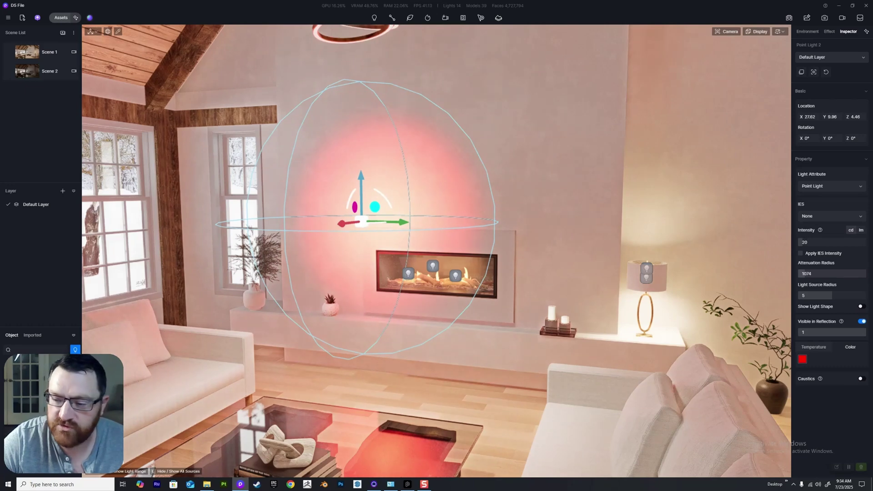
{"action": "left_click_drag", "start_coordinate": [831, 296], "coordinate": [799, 295]}
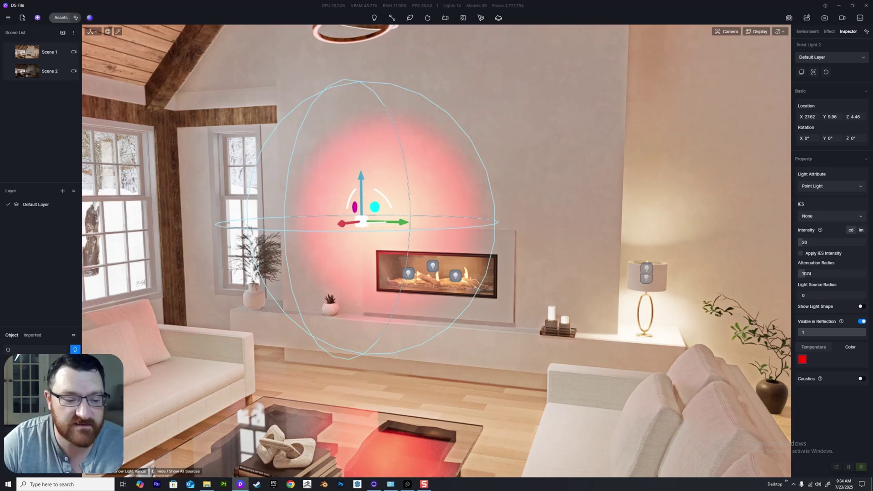
{"action": "left_click_drag", "start_coordinate": [803, 242], "coordinate": [823, 242]}
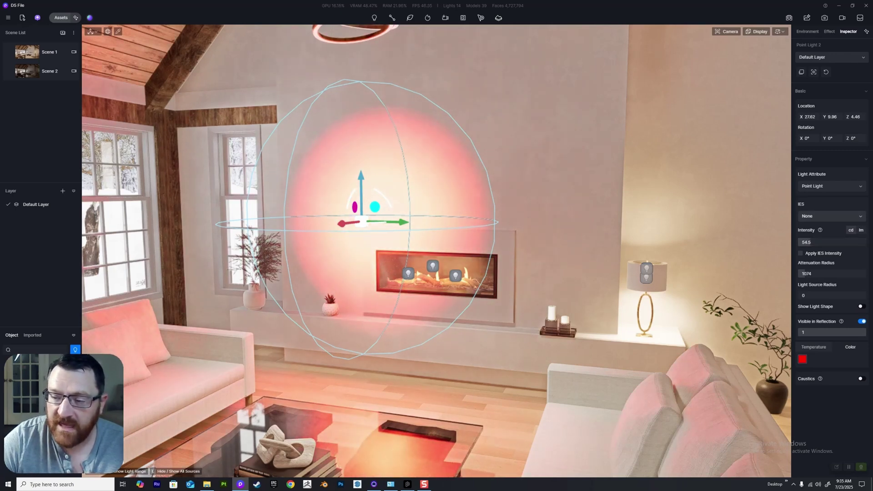
Delete the red point light in front of the fireplace wall
{"action": "left_click", "coordinate": [832, 216]}
{"action": "left_click", "coordinate": [829, 242]}
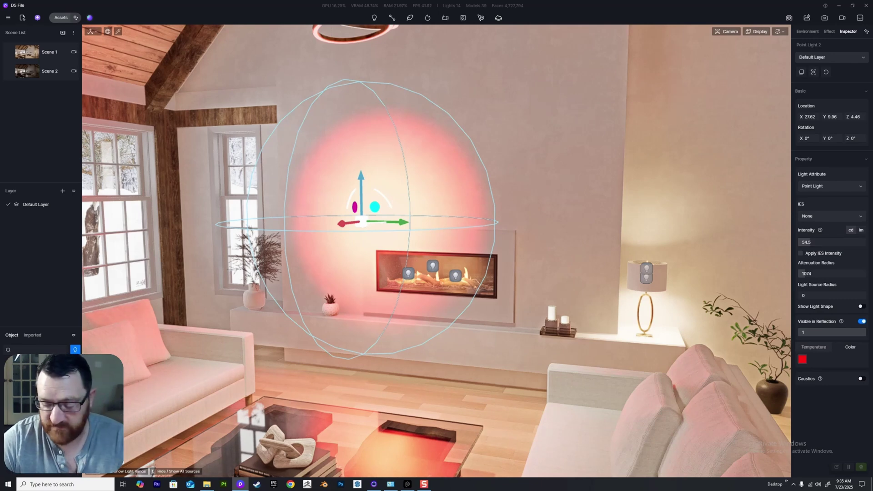
{"action": "key", "text": "Delete"}
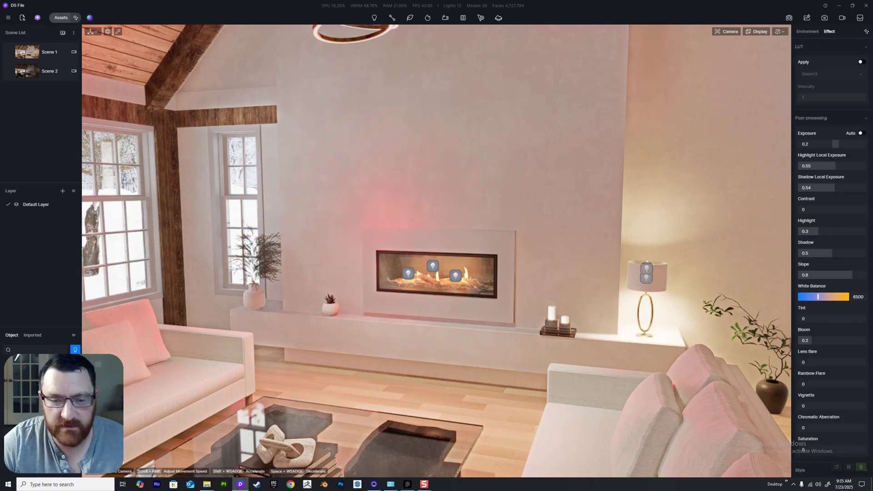
Move into the fireplace to examine how its point lights sit around the fire image
{"action": "right_click_drag", "start_coordinate": [436, 251], "coordinate": [470, 276]}
{"action": "key", "text": "w"}
{"action": "key", "text": "w"}
{"action": "key", "text": "w"}
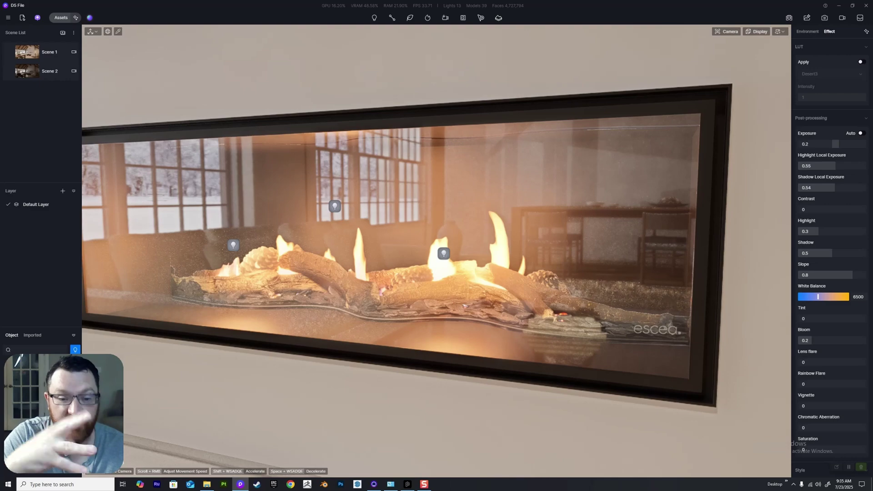
{"action": "right_click_drag", "start_coordinate": [436, 251], "coordinate": [300, 259]}
{"action": "key", "text": "d"}
{"action": "key", "text": "w"}
{"action": "key", "text": "d"}
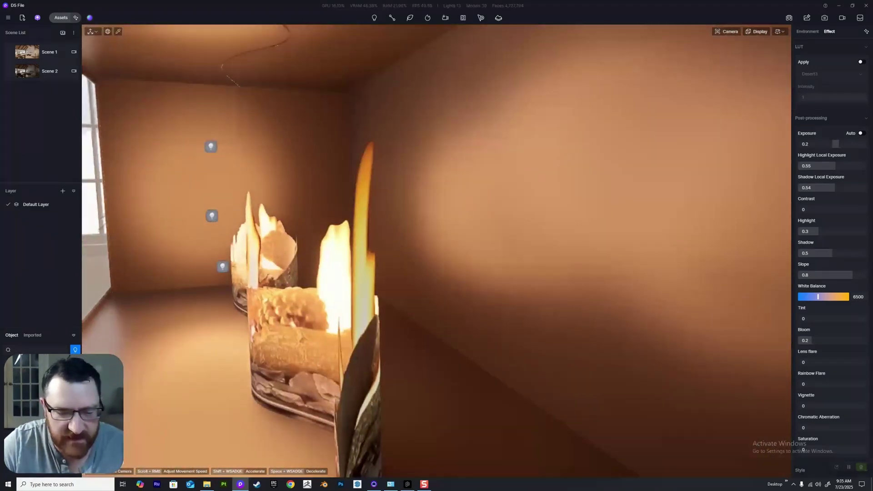
Select the fire image inside the fireplace and review its Custom Alpha material and emissive settings
{"action": "left_click", "coordinate": [321, 306]}
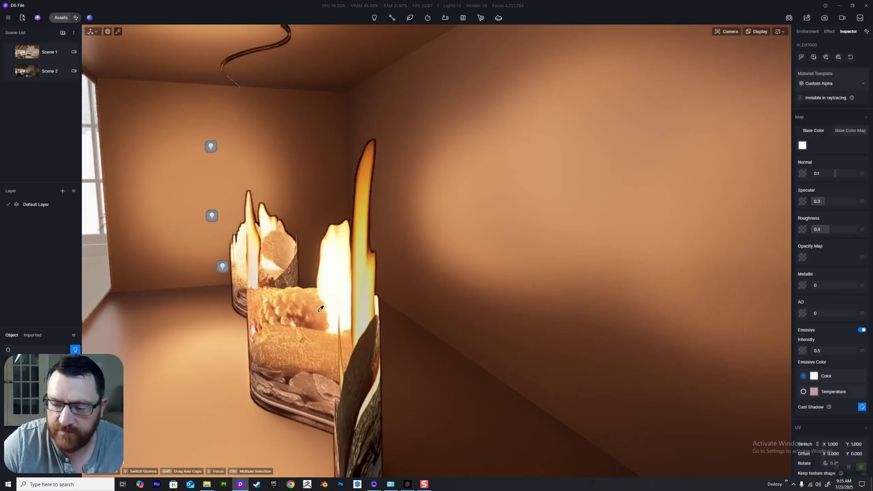
{"action": "right_click_drag", "start_coordinate": [437, 251], "coordinate": [612, 243]}
{"action": "key", "text": "a"}
{"action": "key", "text": "s"}
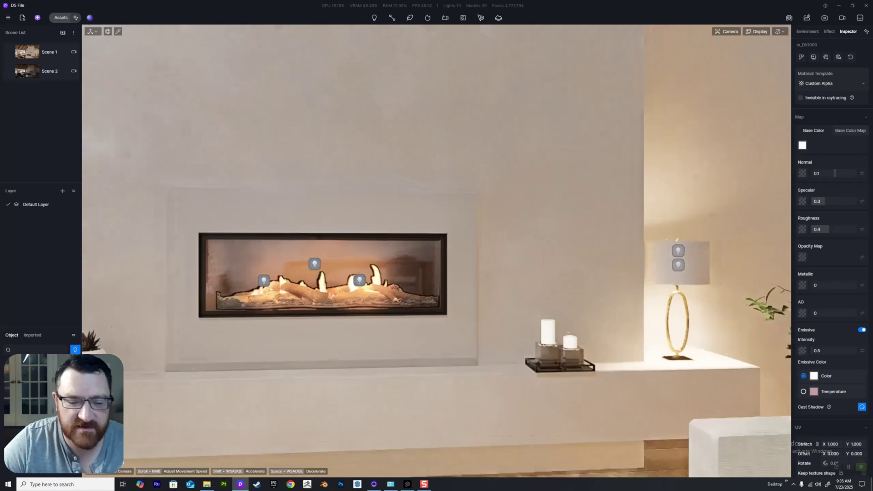
Select the fireplace point lights, review their shared intensity, radius and colour settings, and clear the selection
{"action": "left_click", "coordinate": [275, 279]}
{"action": "left_click", "coordinate": [325, 264]}
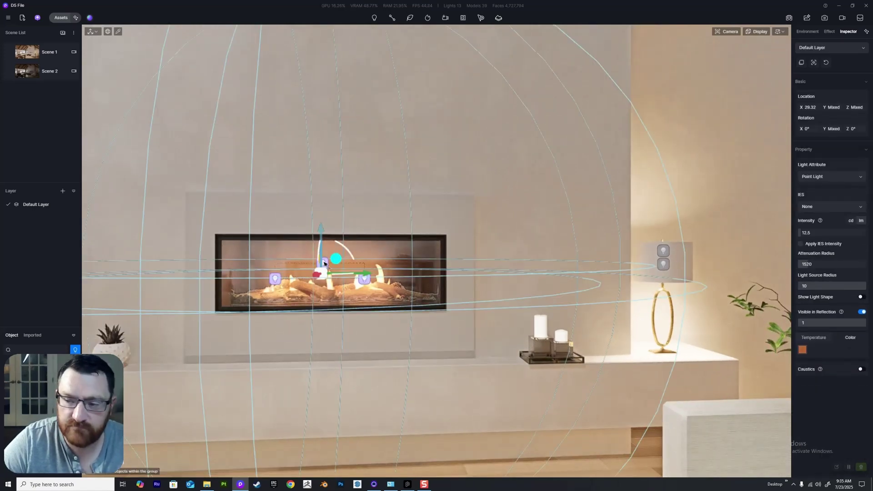
{"action": "mouse_move", "coordinate": [375, 18]}
{"action": "key", "text": "Escape"}
{"action": "key", "text": "s"}
{"action": "mouse_move", "coordinate": [400, 182]}
{"action": "right_mouse_down"}
{"action": "mouse_move", "coordinate": [373, 182]}
{"action": "mouse_move", "coordinate": [394, 178]}
{"action": "right_mouse_up"}
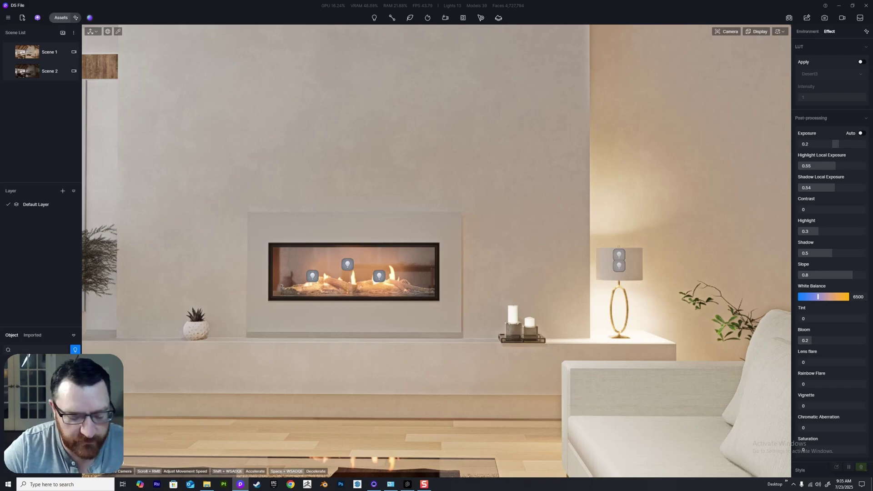
Select the Fire Group point lights and examine their attenuation range and the fire's reflection in the coffee table
{"action": "right_click_drag", "start_coordinate": [437, 251], "coordinate": [364, 273]}
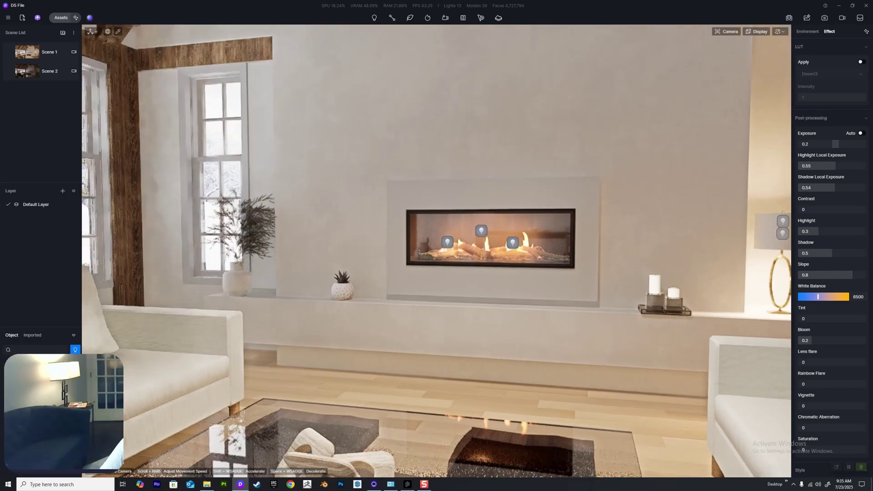
{"action": "scroll", "coordinate": [437, 251], "scroll_direction": "up", "scroll_amount": 3}
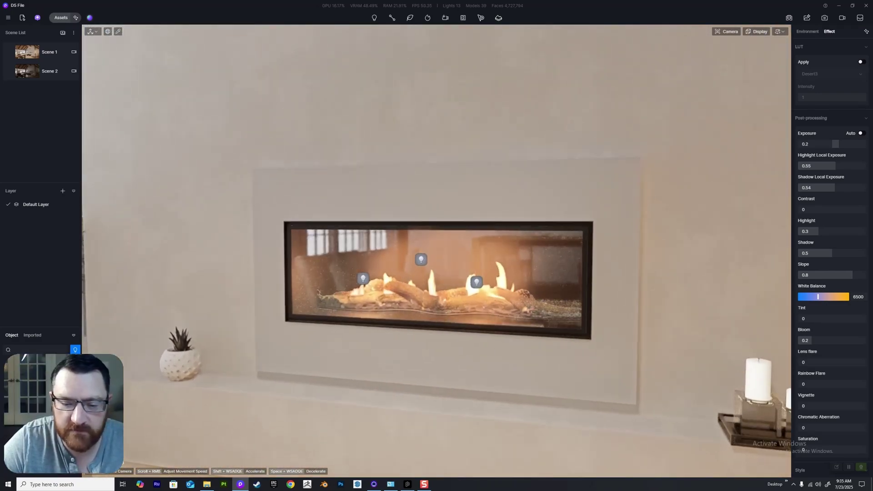
{"action": "left_click", "coordinate": [420, 258]}
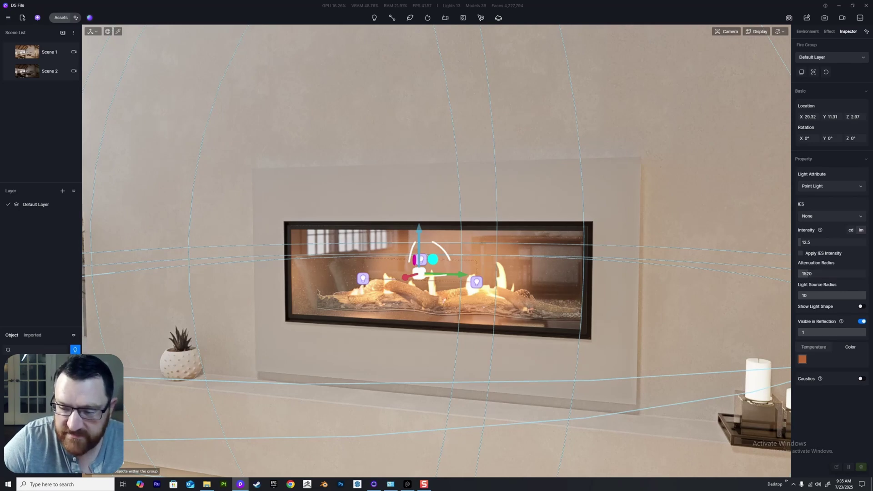
{"action": "scroll", "coordinate": [437, 252], "scroll_direction": "down", "scroll_amount": 10}
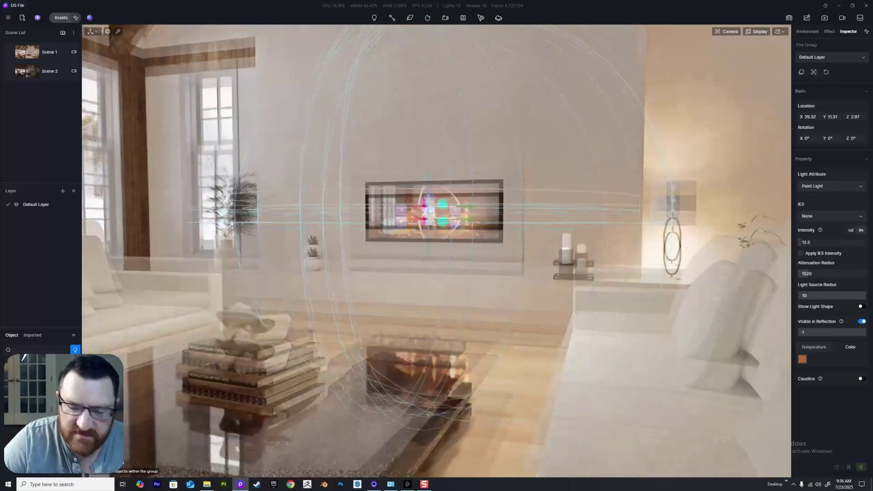
{"action": "middle_click_drag", "start_coordinate": [428, 213], "coordinate": [475, 201]}
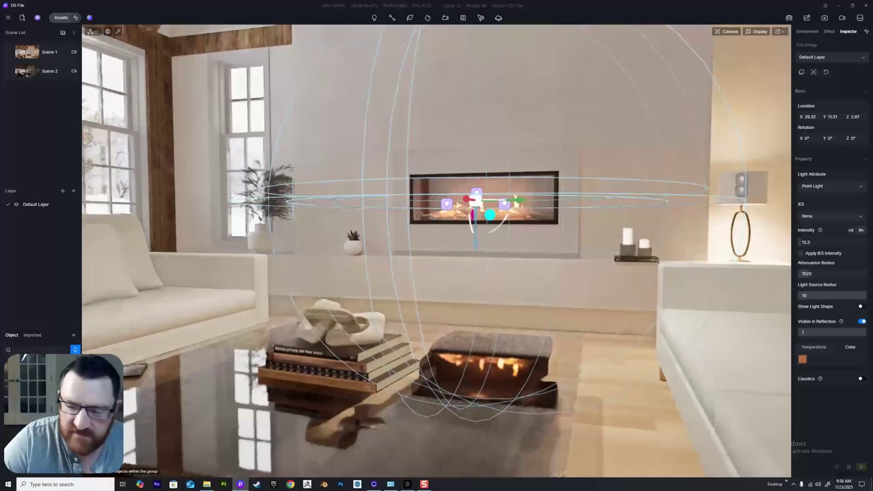
Turn Visible in Reflection off and back on for the Fire Group lights to compare the reflections
{"action": "left_click", "coordinate": [861, 321]}
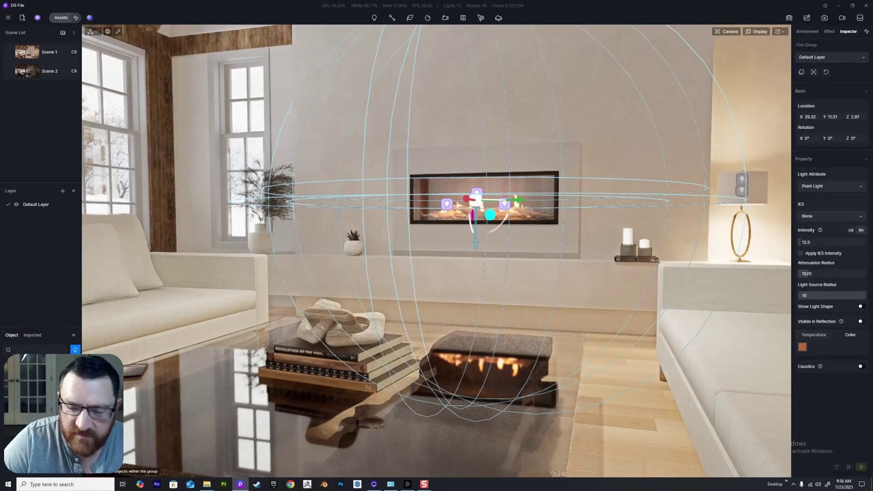
{"action": "left_click", "coordinate": [862, 321]}
{"action": "left_click", "coordinate": [861, 322]}
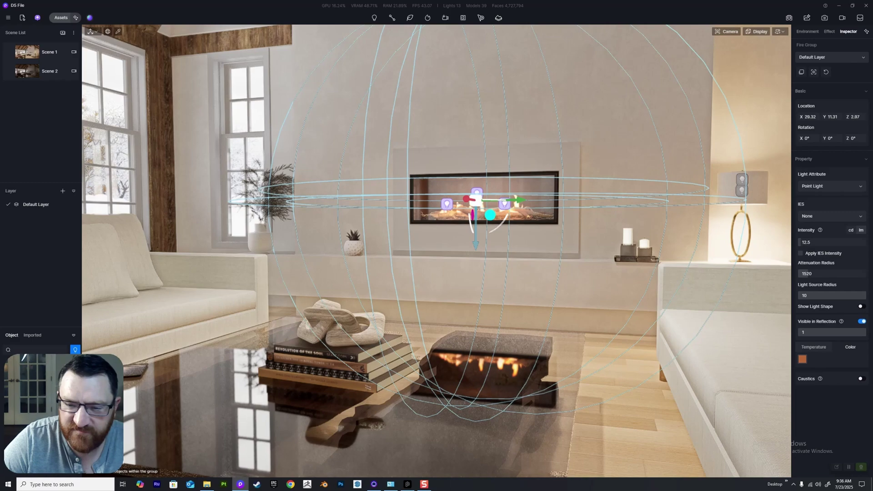
{"action": "left_click", "coordinate": [862, 321]}
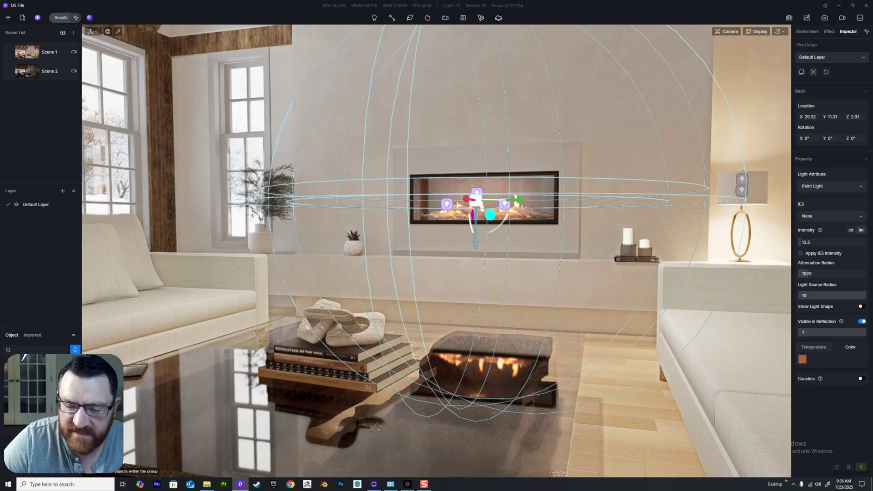
Examine the Fire Group's attenuation range around the fireplace, both up close and from behind the sofa
{"action": "key", "text": "e"}
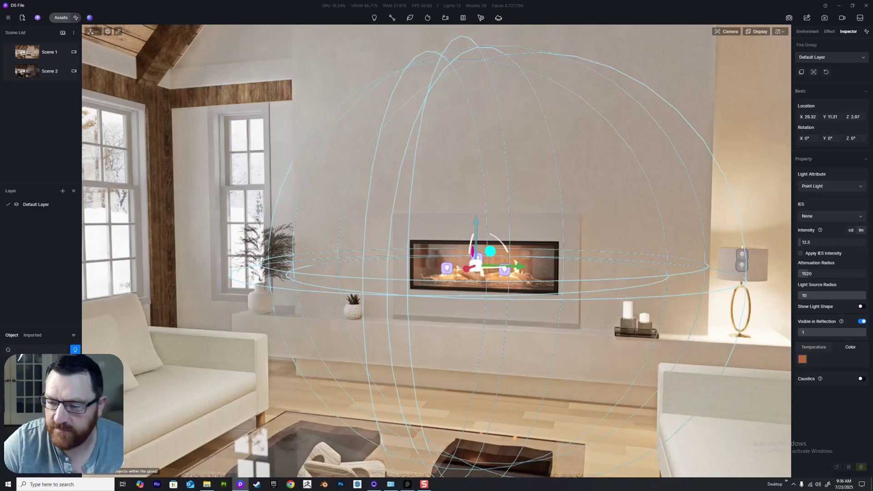
{"action": "key", "text": "d"}
{"action": "key", "text": "w"}
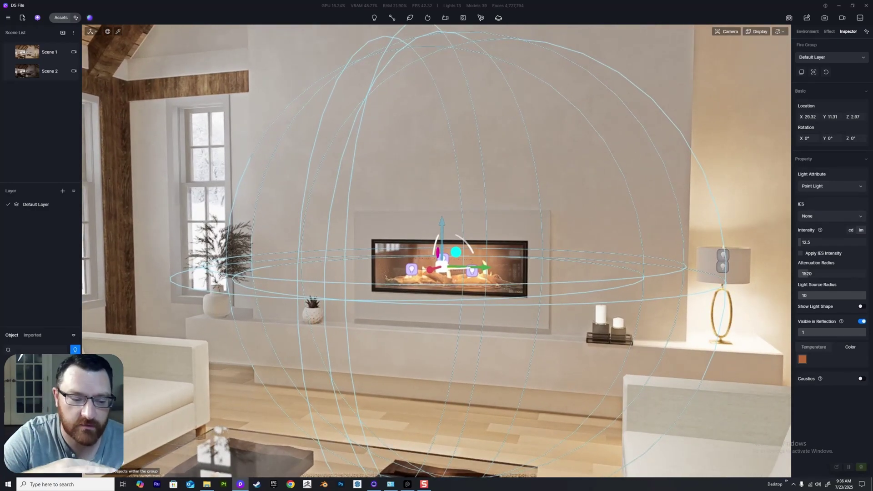
{"action": "key", "text": "w"}
{"action": "key", "text": "q"}
{"action": "key", "text": "s"}
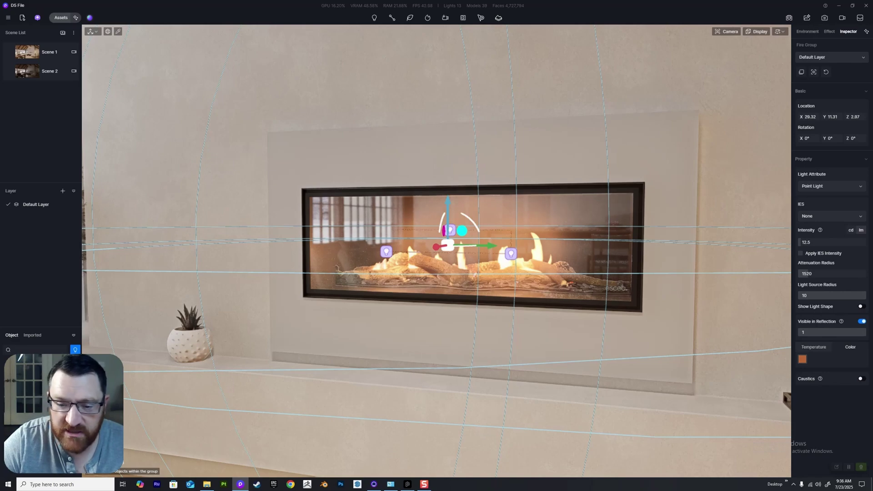
{"action": "scroll", "coordinate": [400, 241], "scroll_direction": "down", "scroll_amount": 10}
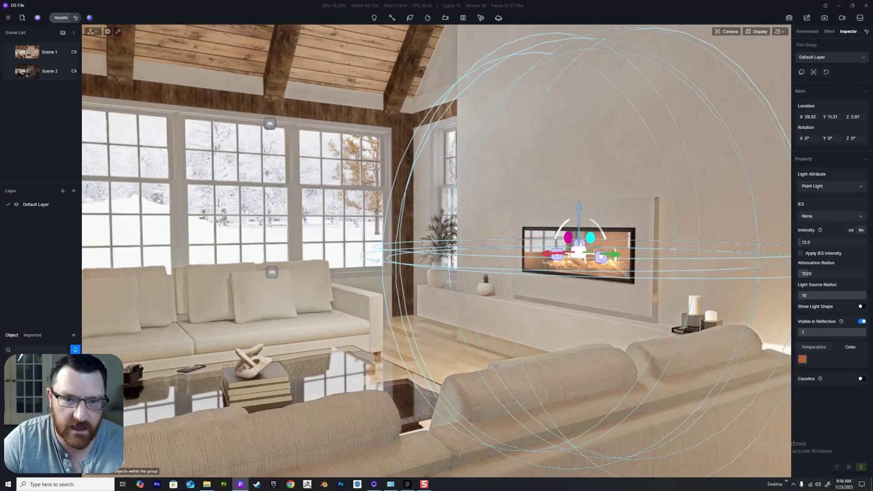
Look over the available light types and examine the fireplace glow from close up and across the living room
{"action": "left_click", "coordinate": [374, 18]}
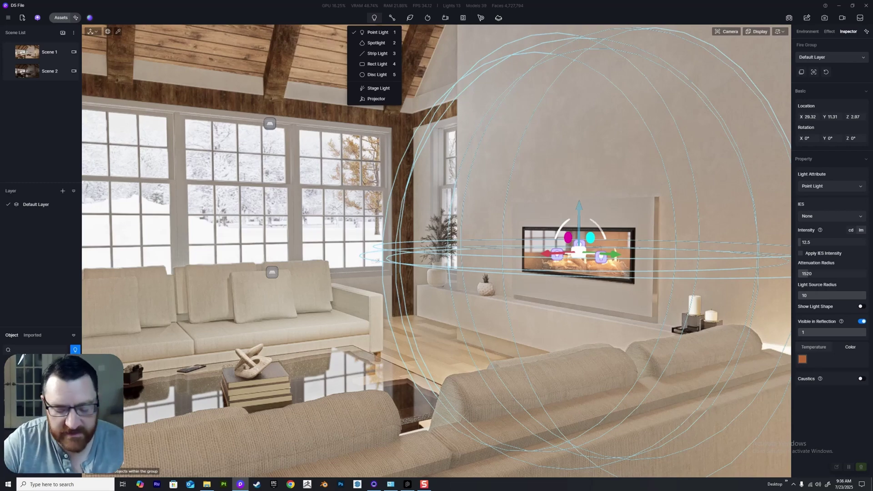
{"action": "right_click_drag", "start_coordinate": [409, 227], "coordinate": [541, 232]}
{"action": "scroll", "coordinate": [548, 224], "scroll_direction": "down", "scroll_amount": 5}
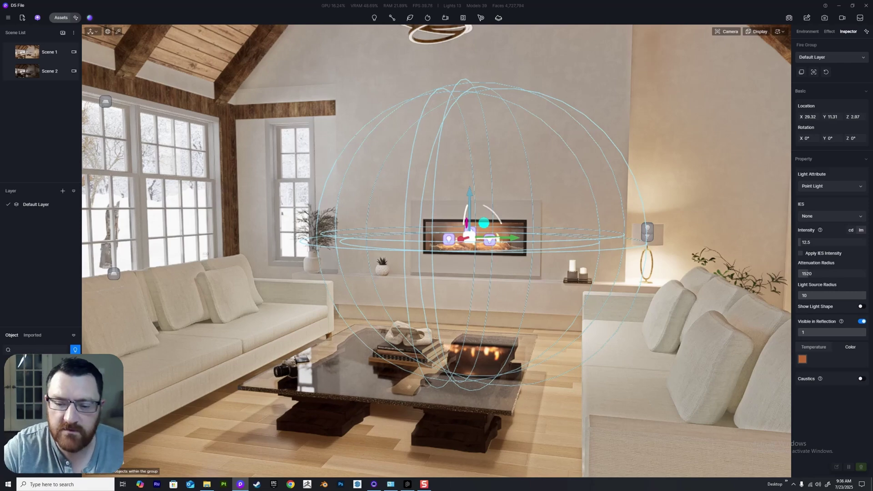
{"action": "key", "text": "w"}
{"action": "key", "text": "d"}
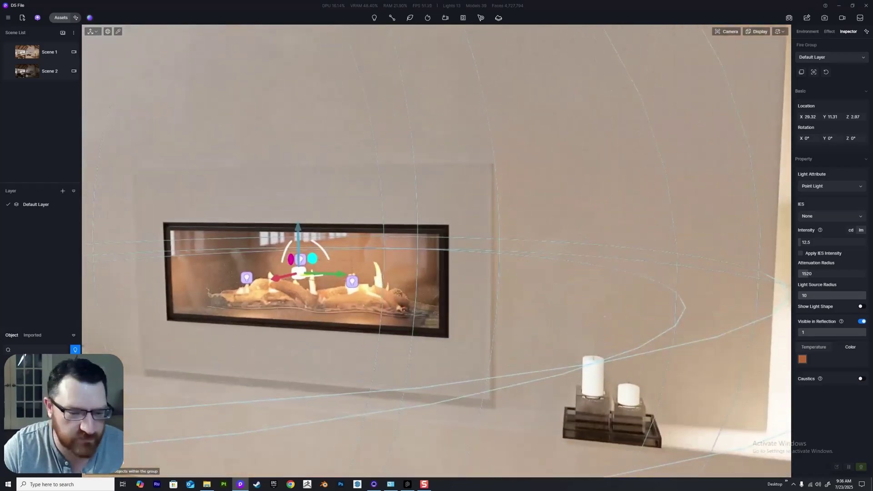
{"action": "key", "text": "s"}
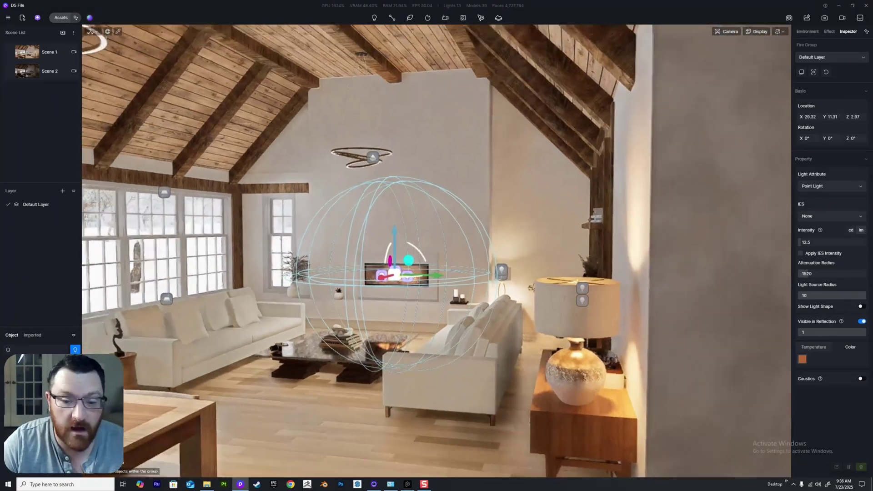
{"action": "key", "text": "a"}
{"action": "key", "text": "w"}
{"action": "key", "text": "q"}
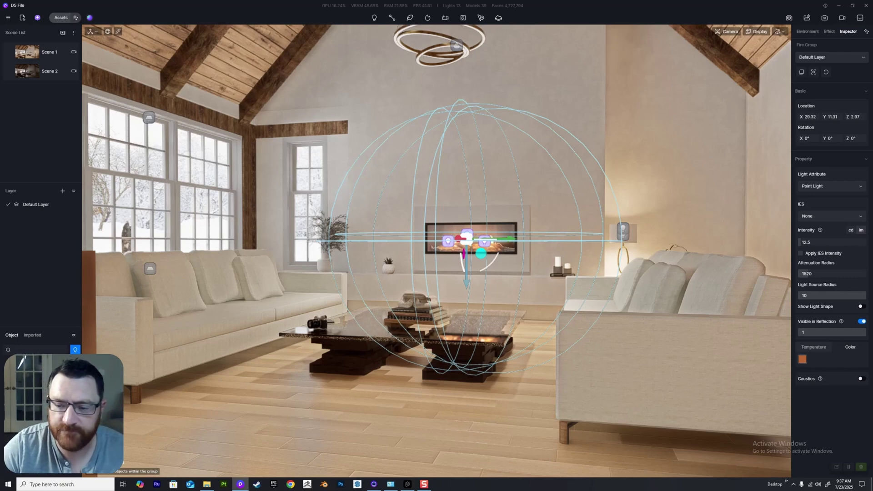
Inspect the upper and lower point lights inside the lampshade beside the fireplace, including their IES shapes and settings
{"action": "right_click_drag", "start_coordinate": [437, 251], "coordinate": [605, 245]}
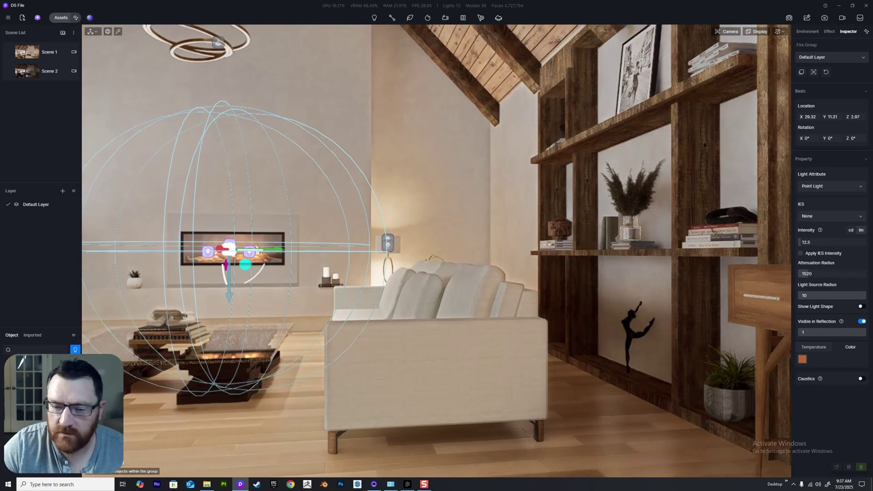
{"action": "key", "text": "w"}
{"action": "key", "text": "a"}
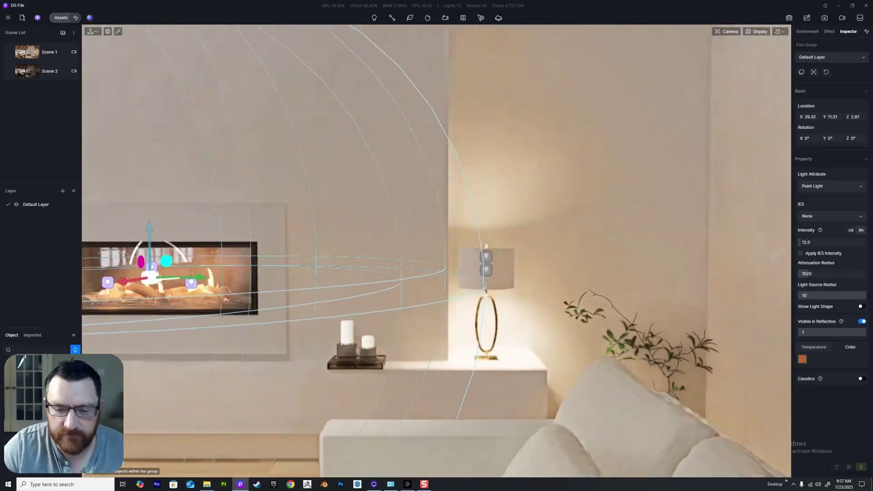
{"action": "key", "text": "d"}
{"action": "right_click_drag", "start_coordinate": [436, 214], "coordinate": [403, 236]}
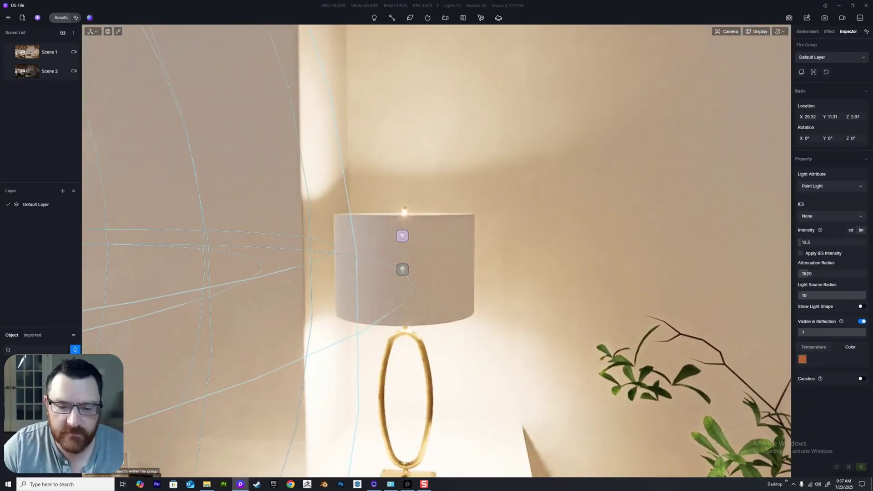
{"action": "left_click", "coordinate": [402, 236]}
{"action": "key", "text": "s"}
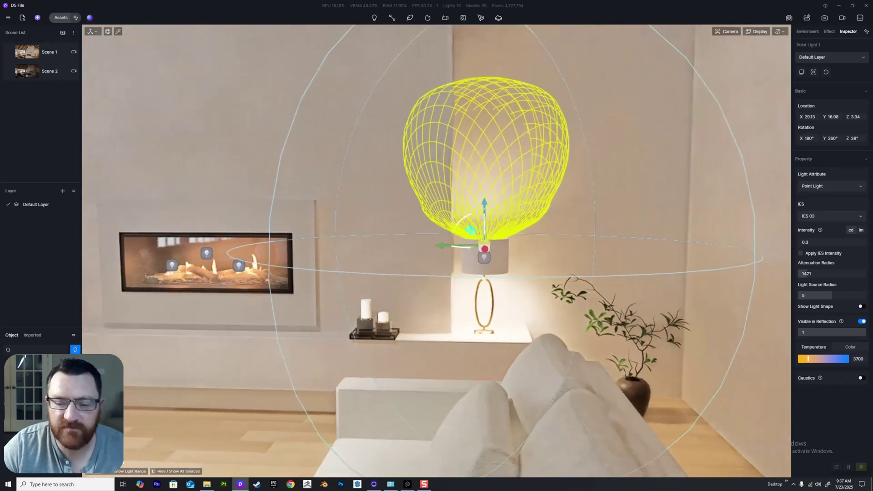
{"action": "key", "text": "q"}
{"action": "left_click", "coordinate": [485, 228]}
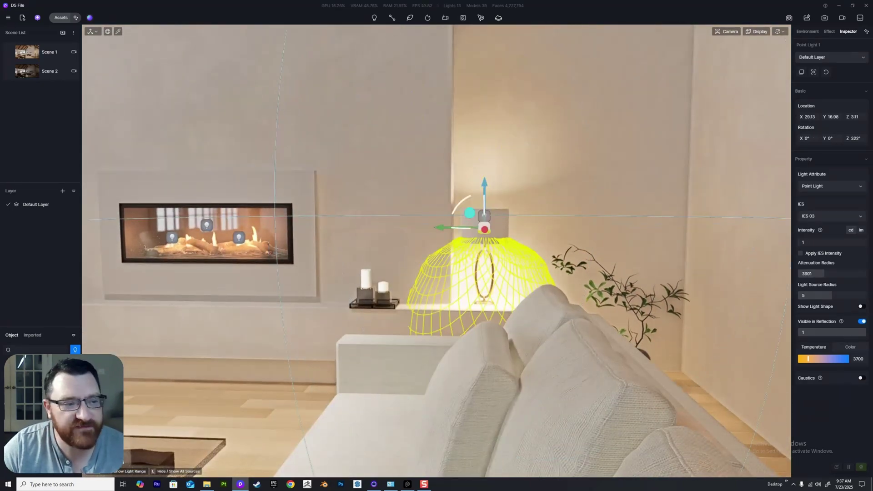
Return to the Scene 1 view, clear the selection and examine the two table lamps up close
{"action": "left_click", "coordinate": [28, 52]}
{"action": "key", "text": "Escape"}
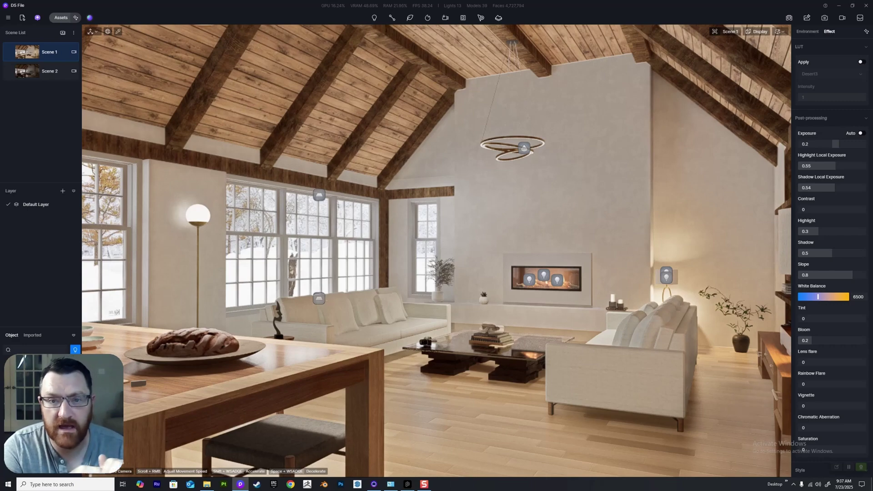
{"action": "right_click_drag", "start_coordinate": [437, 250], "coordinate": [723, 285]}
{"action": "key", "text": "w"}
{"action": "key", "text": "w"}
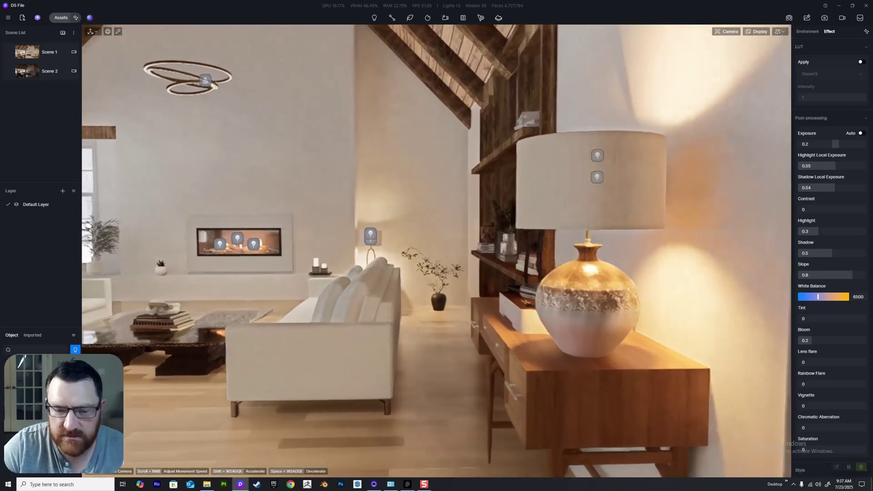
{"action": "right_click_drag", "start_coordinate": [436, 250], "coordinate": [357, 248]}
{"action": "key", "text": "e"}
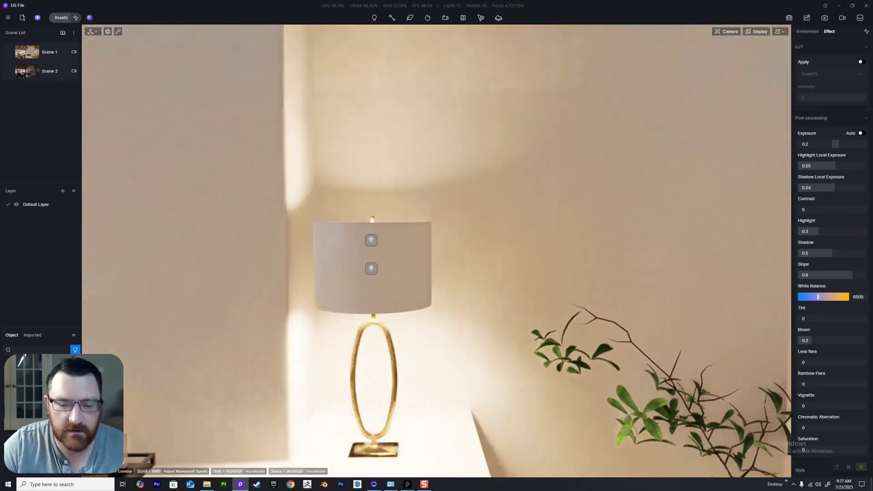
Select the lower point light in the lamp beside the fireplace and review the IES profiles, keeping IES 03
{"action": "left_click", "coordinate": [371, 268]}
{"action": "key", "text": "s"}
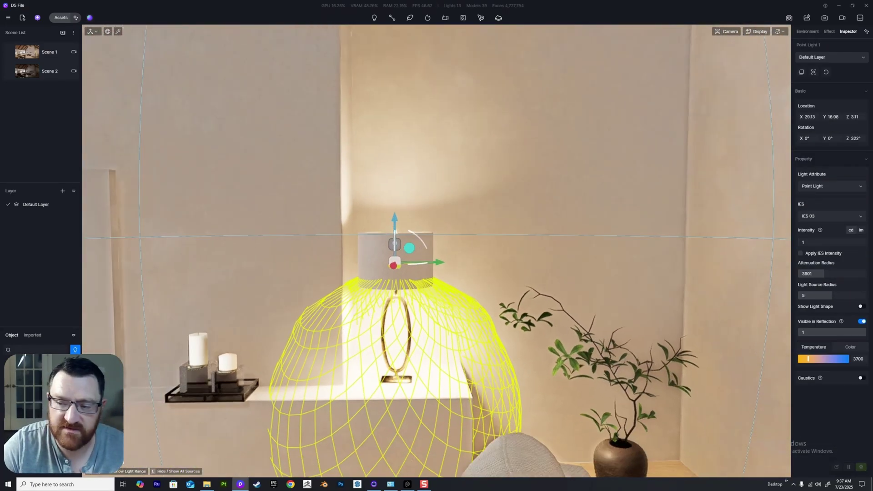
{"action": "key", "text": "q"}
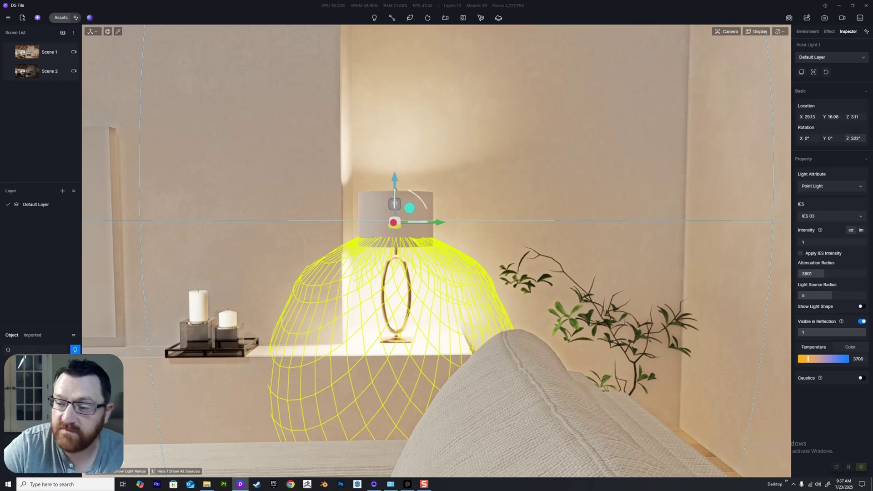
{"action": "left_click", "coordinate": [832, 217]}
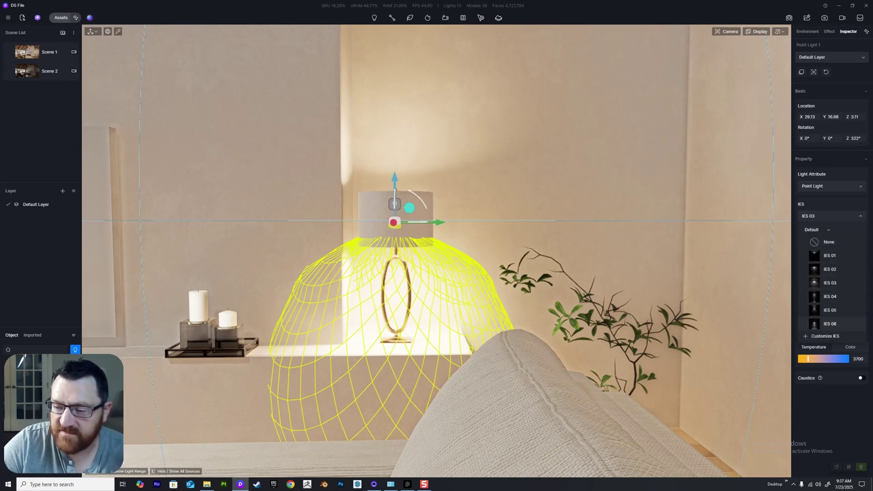
{"action": "left_click", "coordinate": [817, 287]}
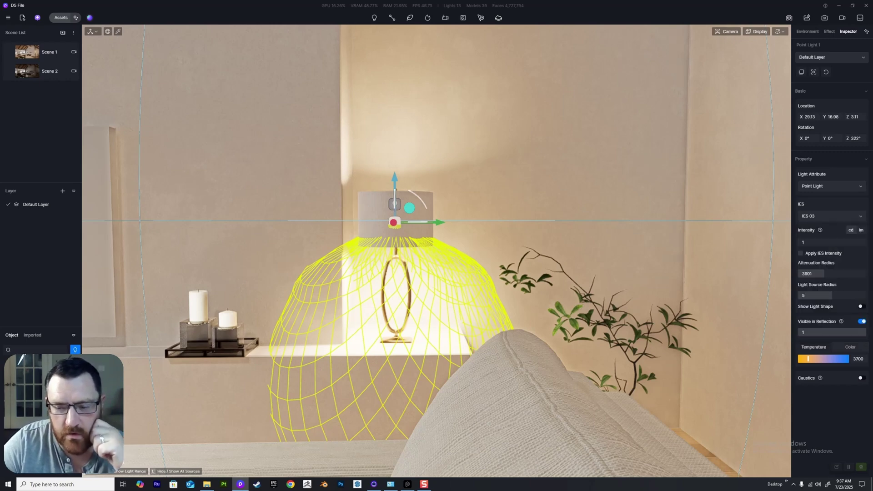
Examine the lower lamp light's effect on the corner, clear the selection and view the lit lamp without its overlay
{"action": "right_click_drag", "start_coordinate": [437, 251], "coordinate": [409, 231]}
{"action": "key", "text": "s"}
{"action": "key", "text": "a"}
{"action": "key", "text": "s"}
{"action": "key", "text": "d"}
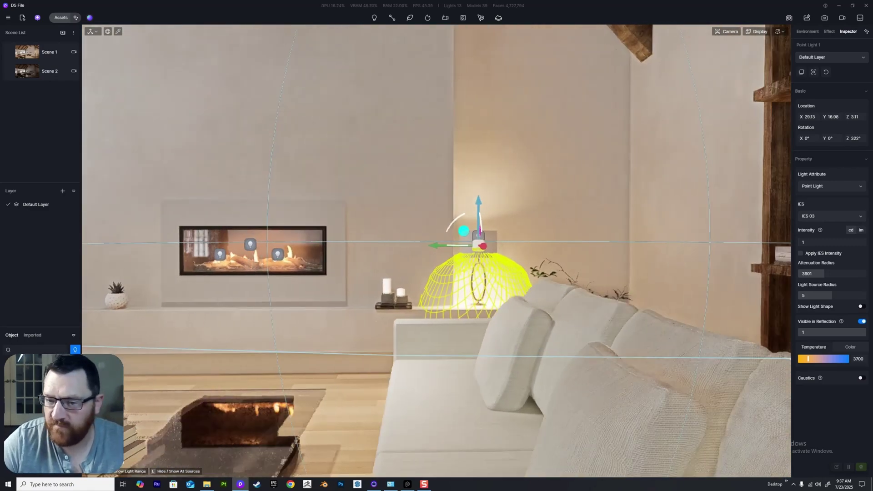
{"action": "key", "text": "Escape"}
{"action": "key", "text": "w"}
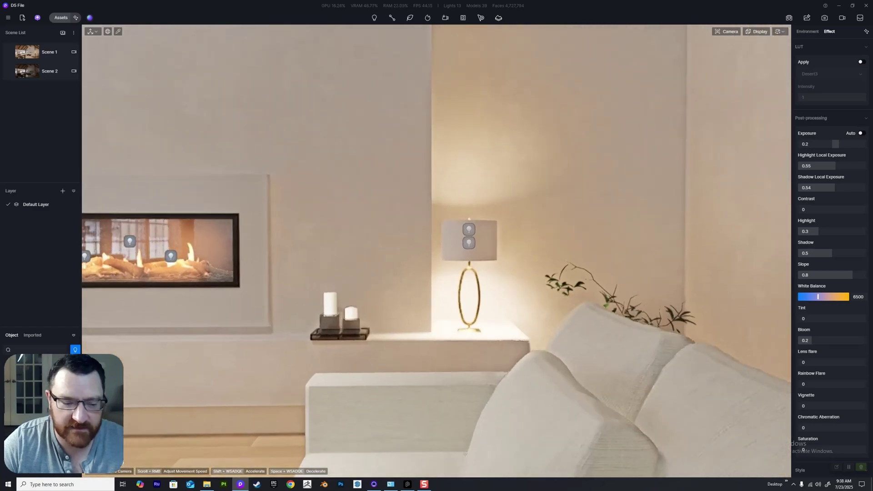
Select the lower point light in the lamp beside the fireplace and set its light source radius to 4.7
{"action": "left_click", "coordinate": [495, 237]}
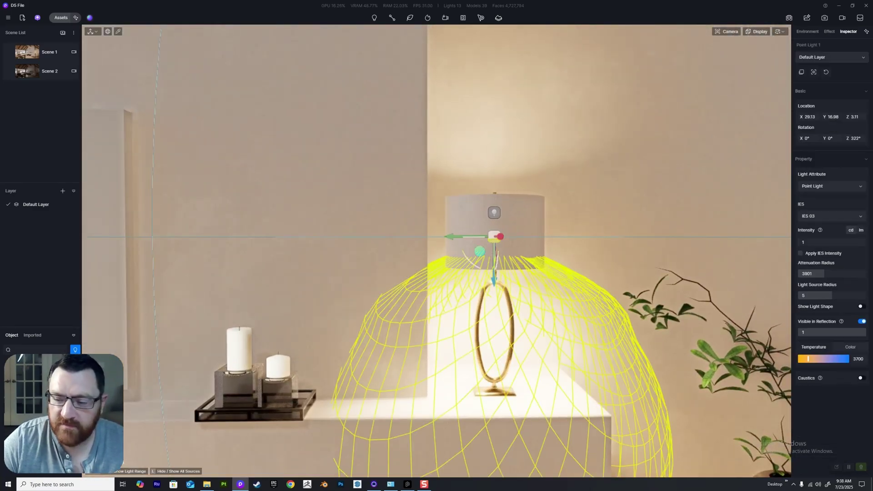
{"action": "key", "text": "s"}
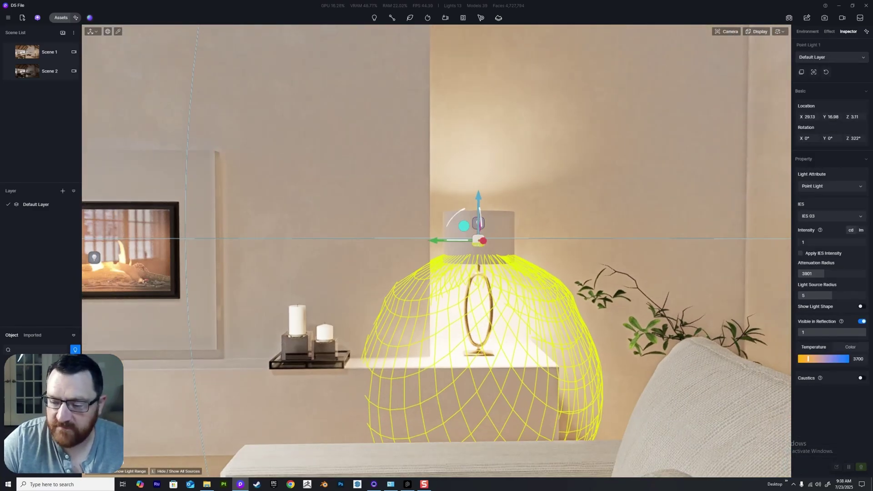
{"action": "key", "text": "s"}
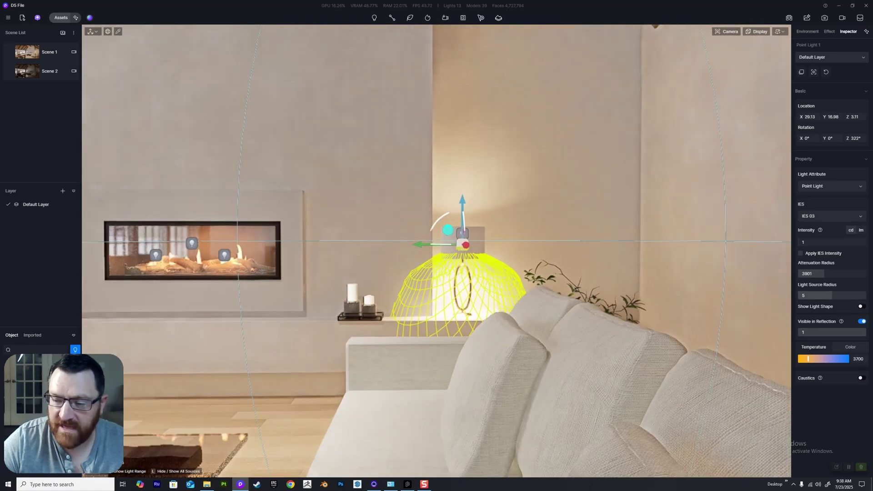
{"action": "key", "text": "a"}
{"action": "mouse_move", "coordinate": [832, 296]}
{"action": "left_mouse_down"}
{"action": "mouse_move", "coordinate": [802, 296]}
{"action": "mouse_move", "coordinate": [830, 295]}
{"action": "left_mouse_up"}
{"action": "key", "text": "d"}
{"action": "key", "text": "w"}
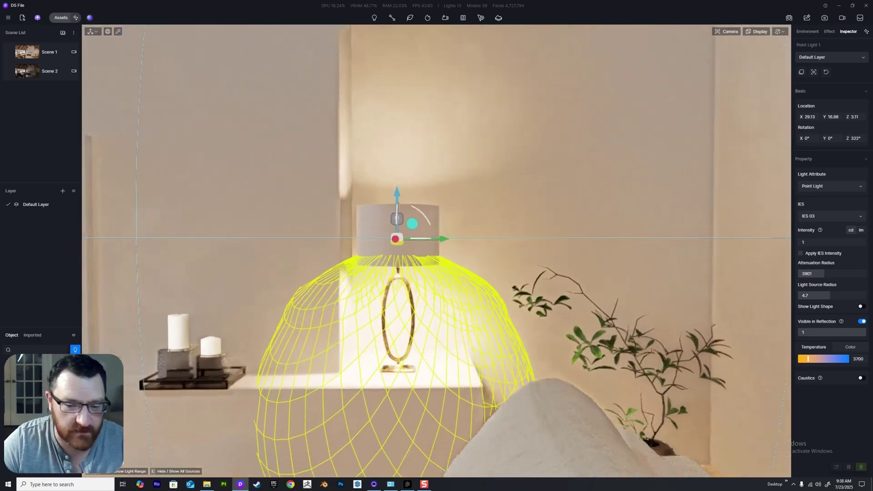
Examine the lower light's IES spread around the corner, then select the lampshade's upper point light and inspect its spread
{"action": "key", "text": "e"}
{"action": "key", "text": "s"}
{"action": "key", "text": "a"}
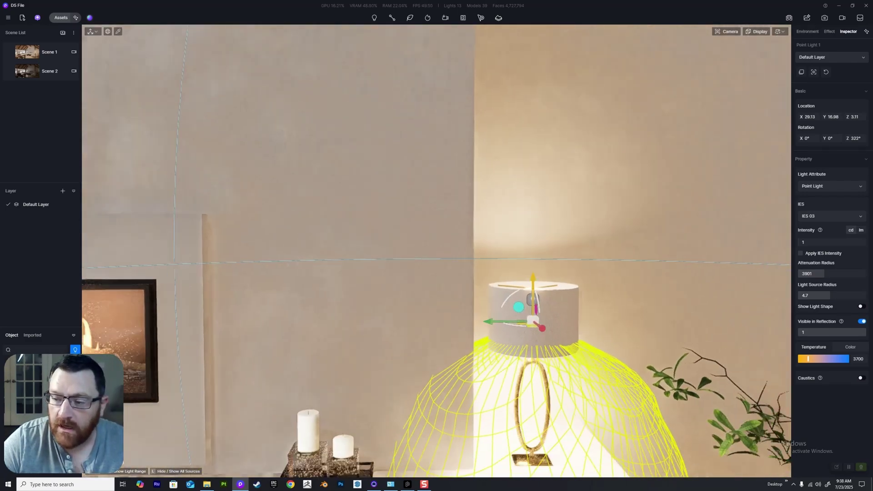
{"action": "key", "text": "q"}
{"action": "key", "text": "e"}
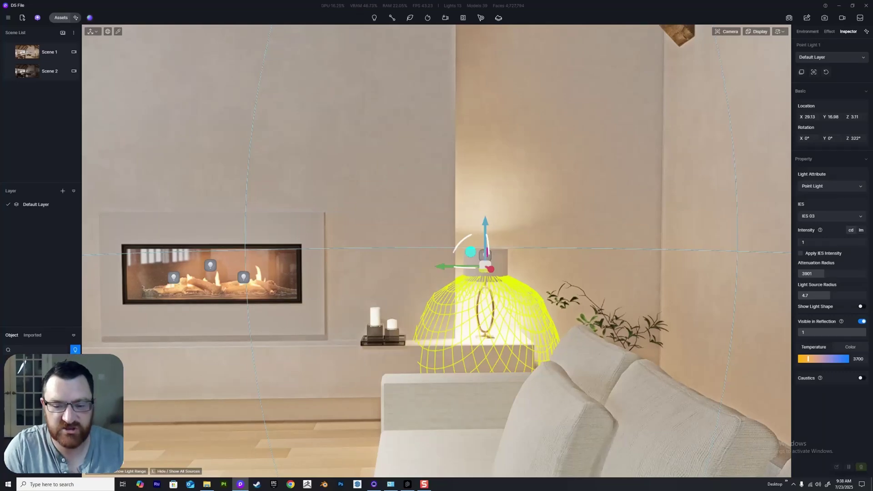
{"action": "scroll", "coordinate": [437, 250], "scroll_direction": "up", "scroll_amount": 5}
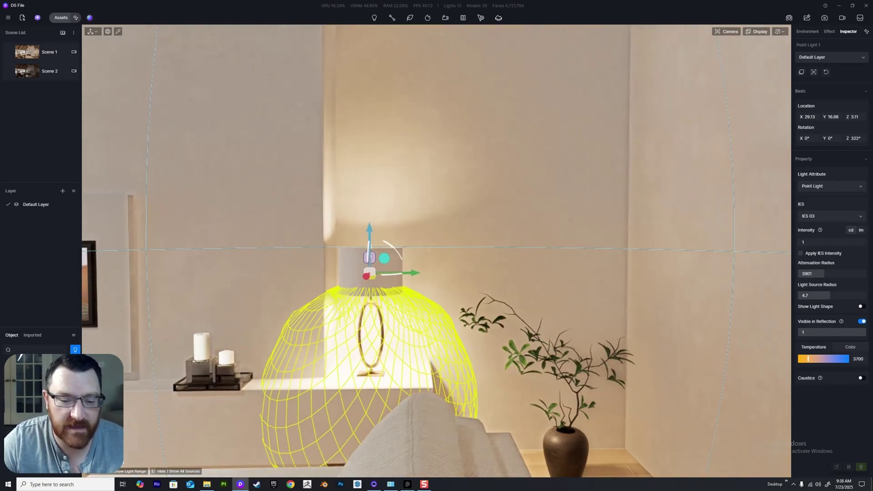
{"action": "key", "text": "f"}
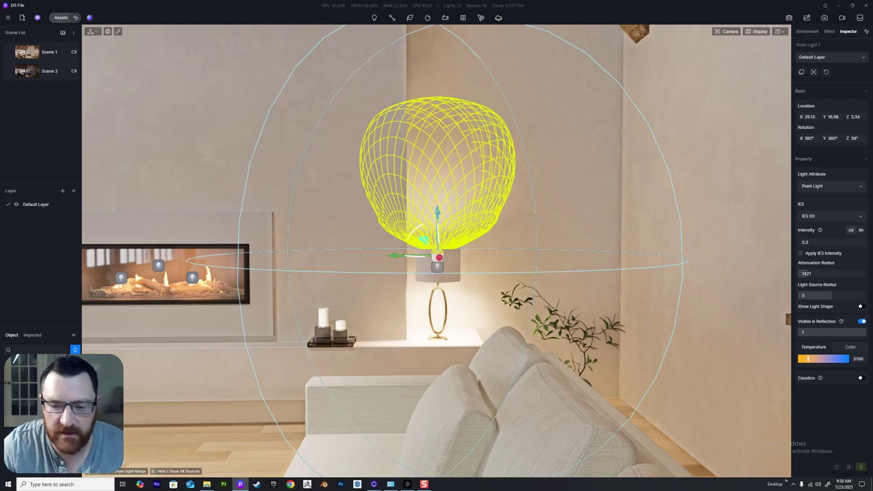
{"action": "right_click_drag", "start_coordinate": [436, 255], "coordinate": [418, 255]}
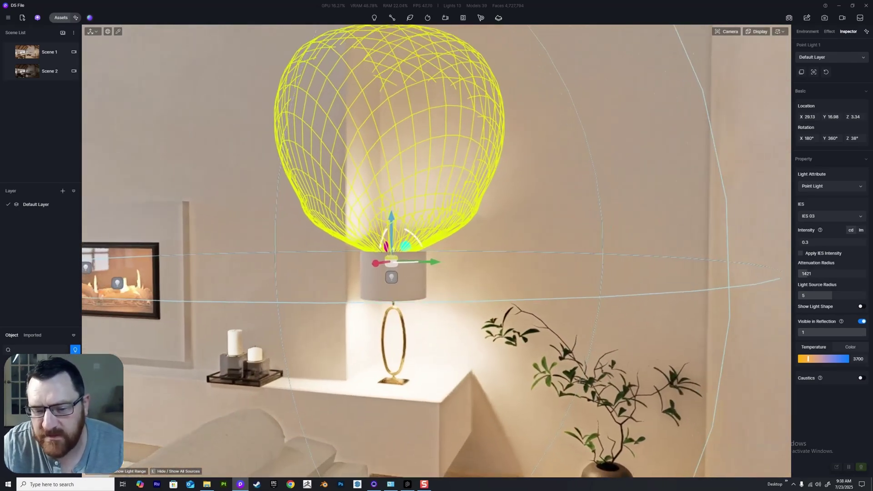
Switch between the lower and upper point lights in the fireplace lamp to compare their downward and upward spread
{"action": "left_click", "coordinate": [392, 277]}
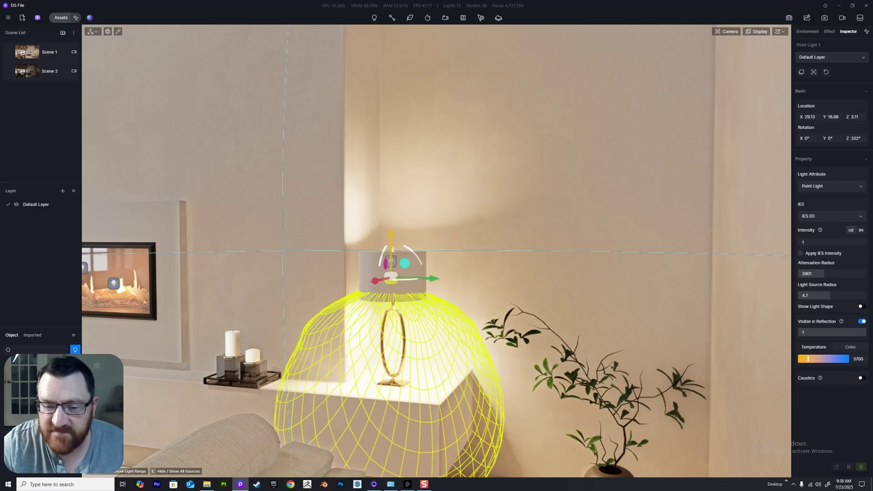
{"action": "key", "text": "w"}
{"action": "key", "text": "a"}
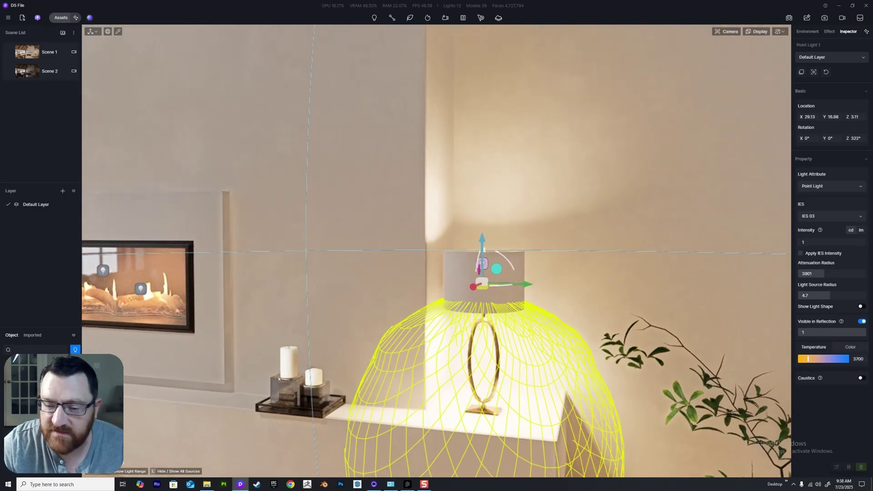
{"action": "key", "text": "ctrl+z"}
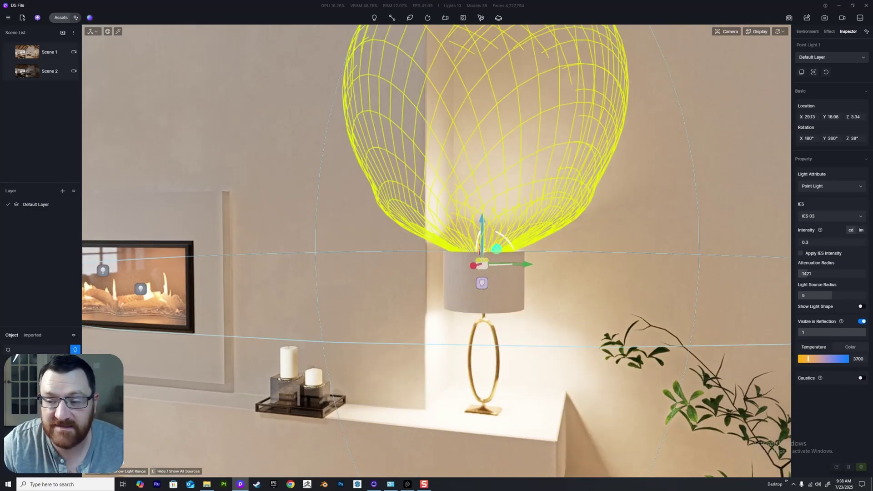
{"action": "key", "text": "ctrl+y"}
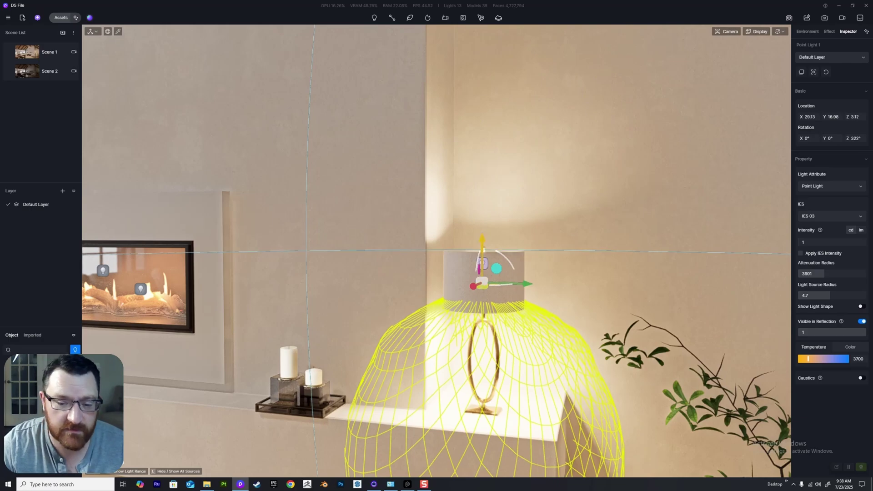
{"action": "key", "text": "ctrl+z"}
Select the lower point light in the lamp on the turntable desk and review its IES and intensity settings
{"action": "right_click_drag", "start_coordinate": [436, 255], "coordinate": [592, 246]}
{"action": "scroll", "coordinate": [437, 251], "scroll_direction": "down", "scroll_amount": 4}
{"action": "scroll", "coordinate": [436, 251], "scroll_direction": "up", "scroll_amount": 1}
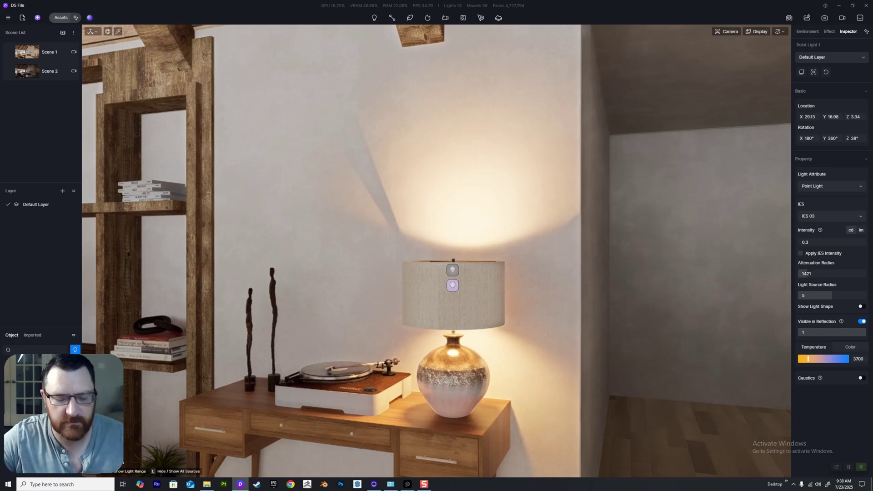
{"action": "left_click", "coordinate": [453, 285]}
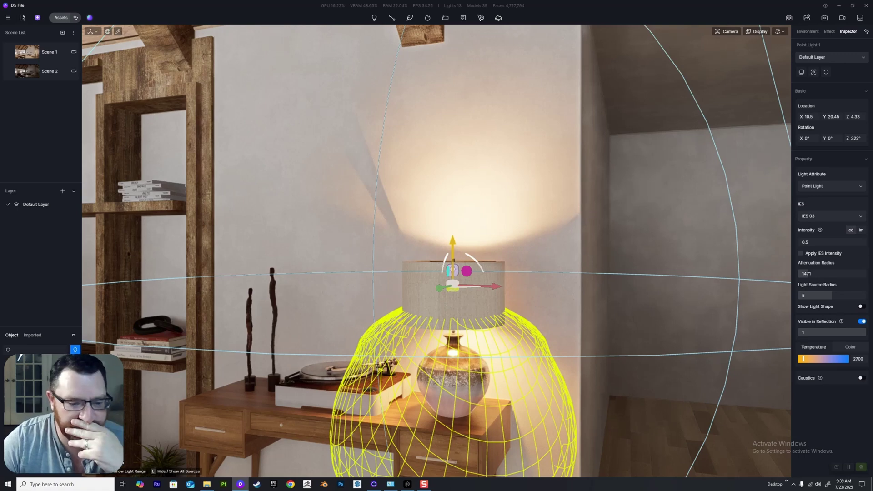
Examine the whole living room, then compare the unlit Scene 2 and its HDRI environment settings with the lit Scene 1
{"action": "scroll", "coordinate": [453, 273], "scroll_direction": "down", "scroll_amount": 3}
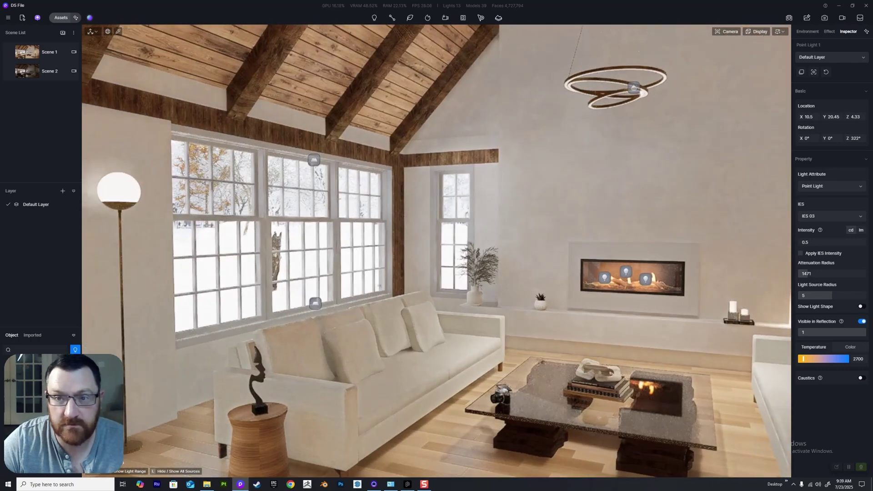
{"action": "key", "text": "w"}
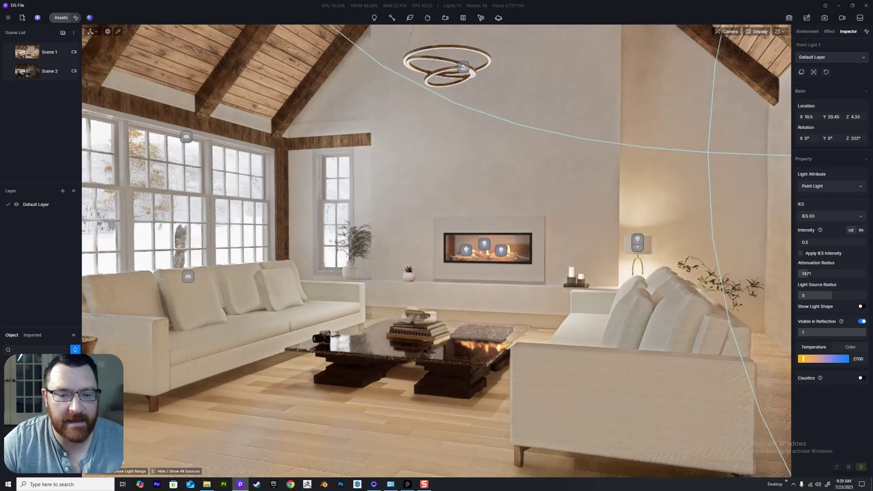
{"action": "key", "text": "s"}
{"action": "key", "text": "w"}
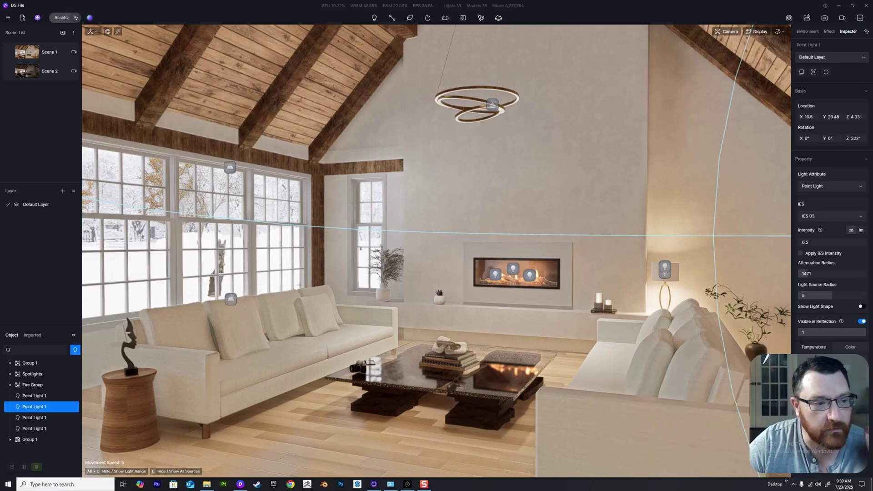
{"action": "left_click", "coordinate": [34, 71]}
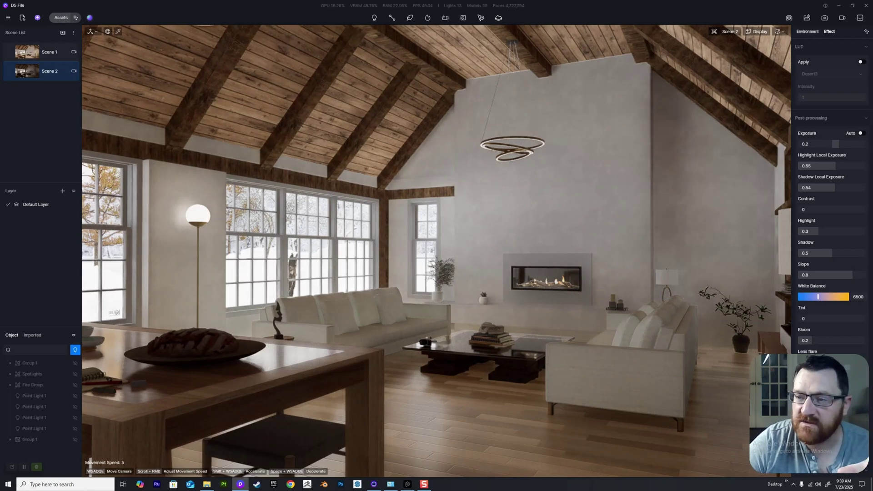
{"action": "left_click", "coordinate": [808, 32]}
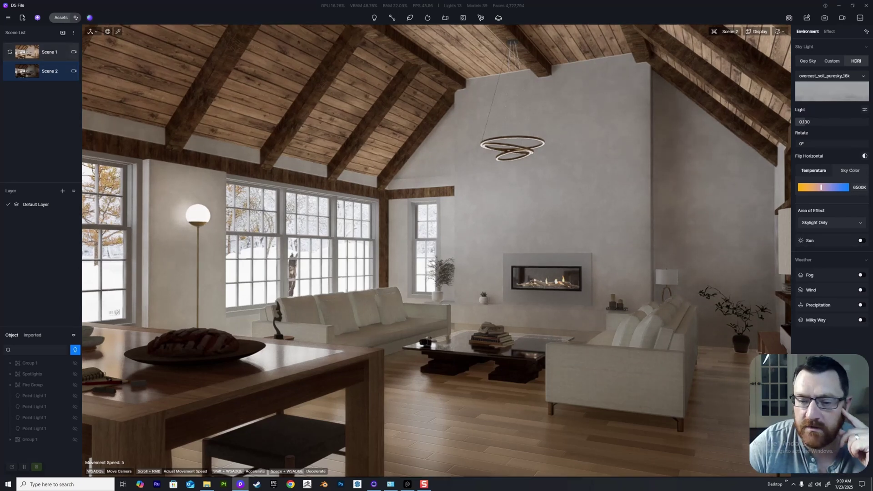
{"action": "left_click", "coordinate": [46, 52]}
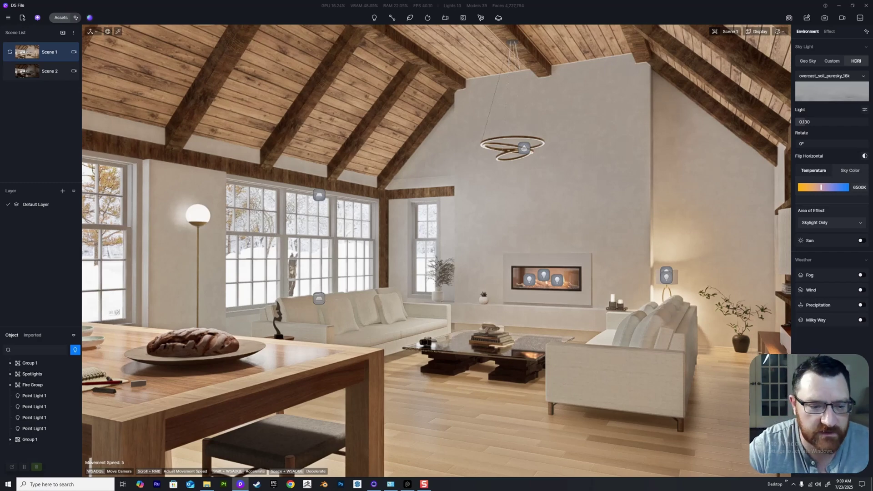
Pick the floor lamp globe's material, review its emissive intensity and temperature, and examine the lamp within the whole room
{"action": "right_click_drag", "start_coordinate": [437, 250], "coordinate": [314, 267]}
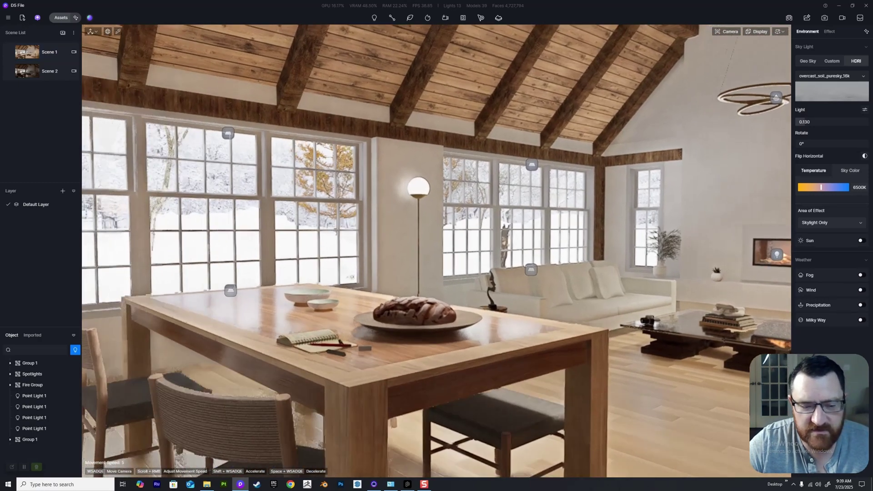
{"action": "key", "text": "w"}
{"action": "key", "text": "q"}
{"action": "key", "text": "w"}
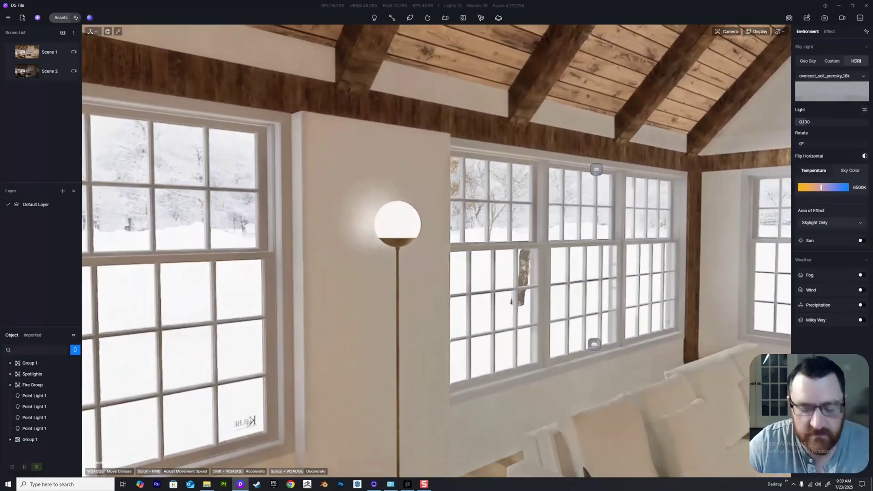
{"action": "key", "text": "w"}
{"action": "key", "text": "e"}
{"action": "key", "text": "i"}
{"action": "left_click", "coordinate": [403, 164]}
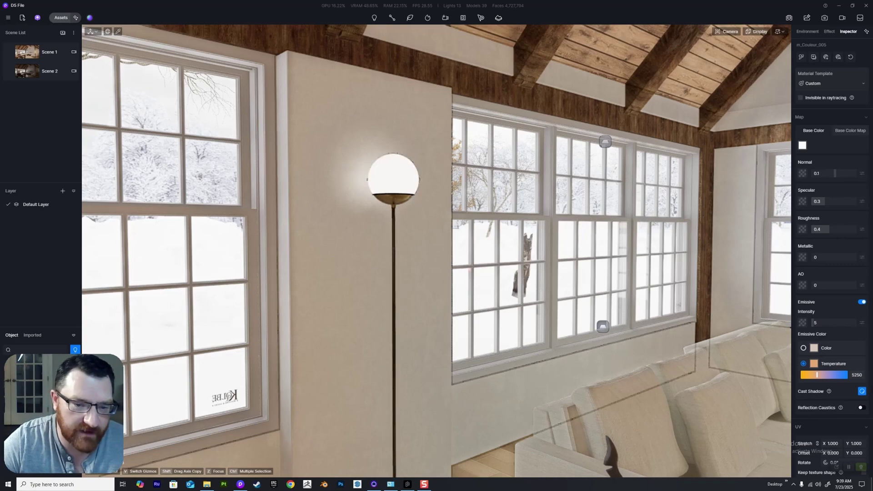
{"action": "scroll", "coordinate": [437, 251], "scroll_direction": "down", "scroll_amount": 8}
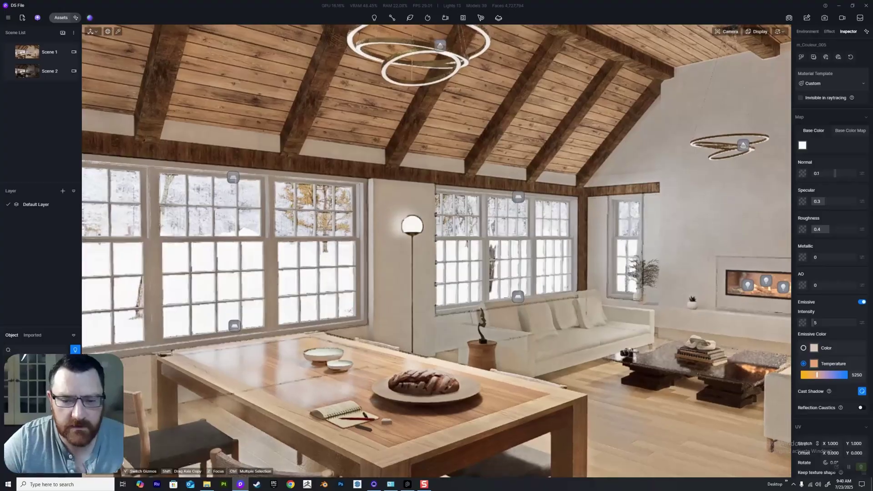
{"action": "right_click_drag", "start_coordinate": [399, 209], "coordinate": [510, 210]}
{"action": "scroll", "coordinate": [399, 210], "scroll_direction": "up", "scroll_amount": 3}
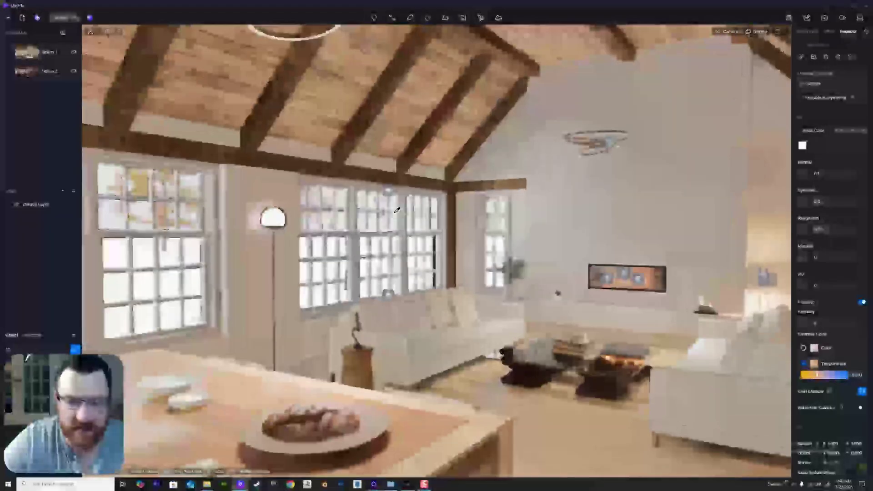
{"action": "scroll", "coordinate": [397, 210], "scroll_direction": "up", "scroll_amount": 5}
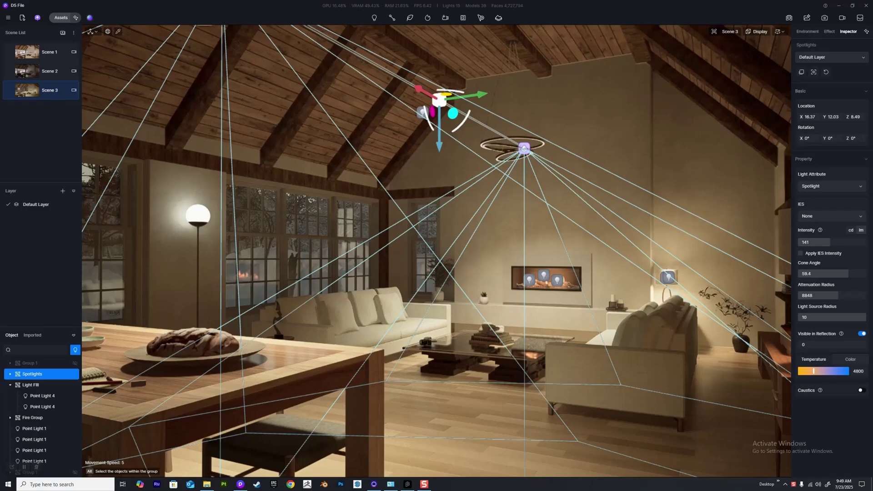
Examine the evening Scene 3 interior and the snowy landscape outside its windows
{"action": "right_click_drag", "start_coordinate": [436, 251], "coordinate": [318, 248]}
{"action": "key", "text": "e"}
{"action": "key", "text": "a"}
{"action": "key", "text": "w"}
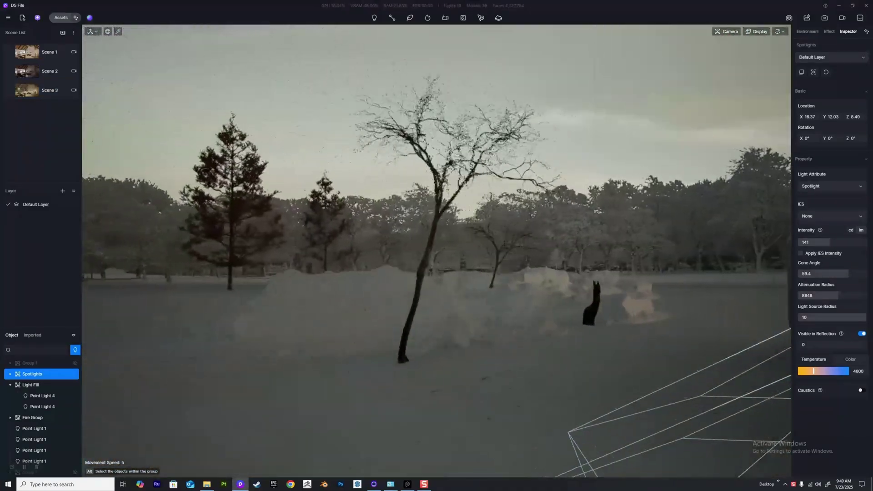
{"action": "right_click_drag", "start_coordinate": [436, 251], "coordinate": [341, 321]}
{"action": "key", "text": "w"}
{"action": "key", "text": "w"}
{"action": "key", "text": "s"}
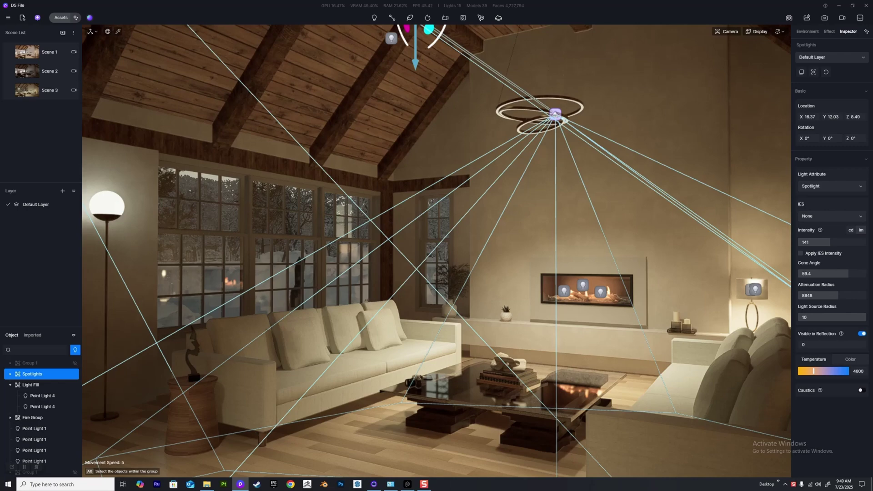
{"action": "right_click_drag", "start_coordinate": [437, 245], "coordinate": [273, 245]}
{"action": "key", "text": "w"}
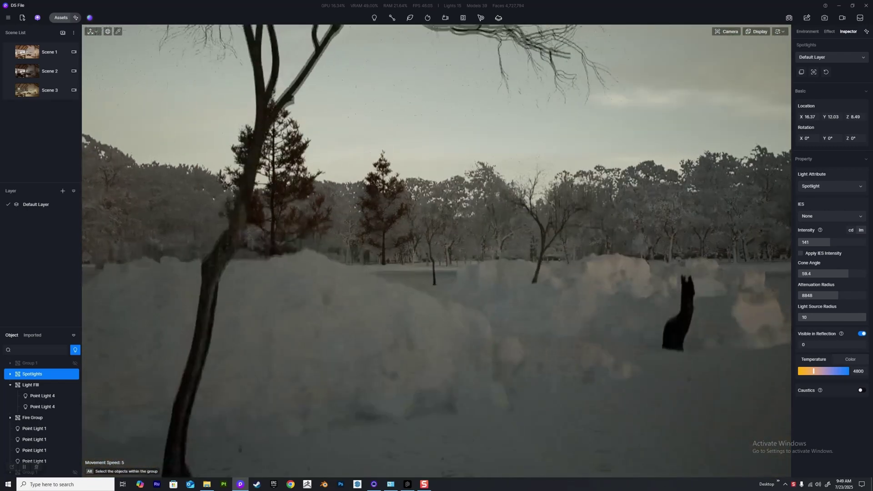
{"action": "right_click_drag", "start_coordinate": [437, 246], "coordinate": [541, 246]}
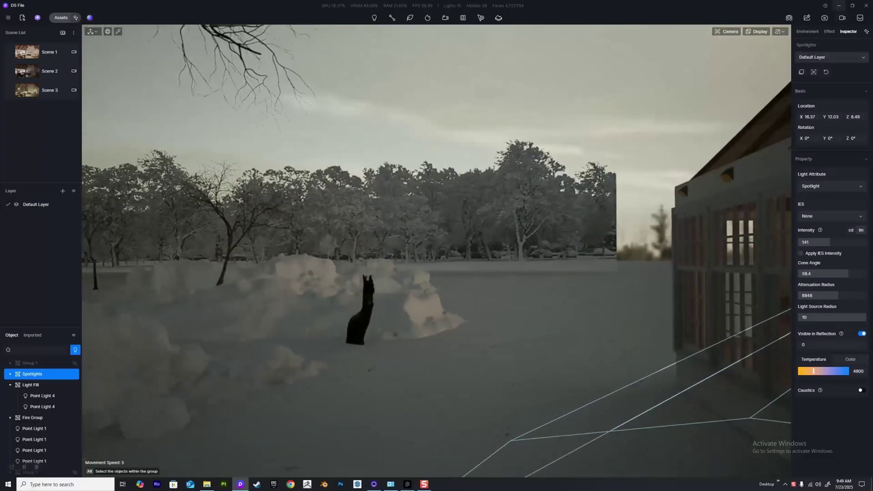
Try an HDRI sky background brightness of 0.050, return to the saved Scene 3 and clear the selection
{"action": "left_click", "coordinate": [808, 32]}
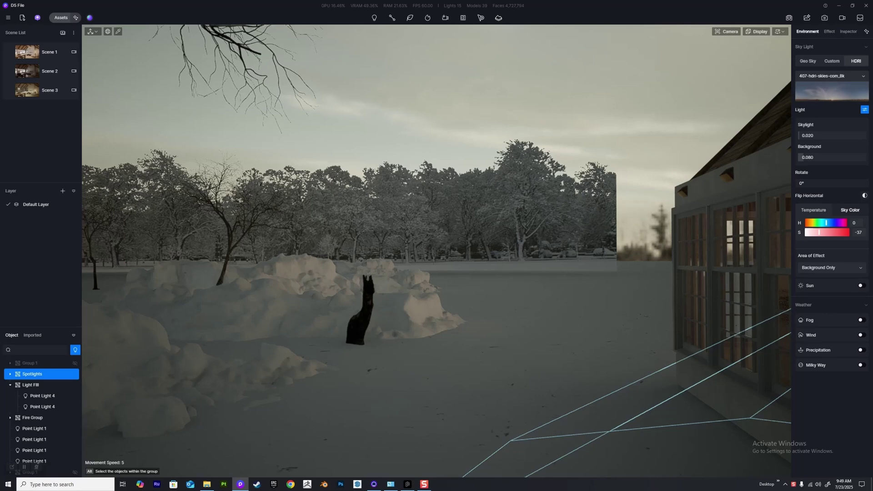
{"action": "mouse_move", "coordinate": [804, 158]}
{"action": "left_mouse_down"}
{"action": "mouse_move", "coordinate": [866, 157]}
{"action": "mouse_move", "coordinate": [801, 157]}
{"action": "left_mouse_up"}
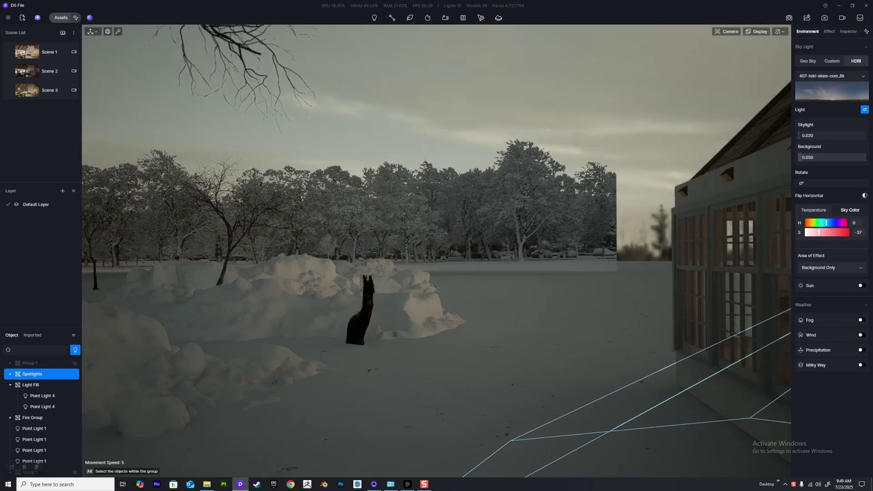
{"action": "right_click_drag", "start_coordinate": [437, 251], "coordinate": [491, 255]}
{"action": "middle_click_drag", "start_coordinate": [455, 318], "coordinate": [430, 171]}
{"action": "left_click", "coordinate": [28, 90]}
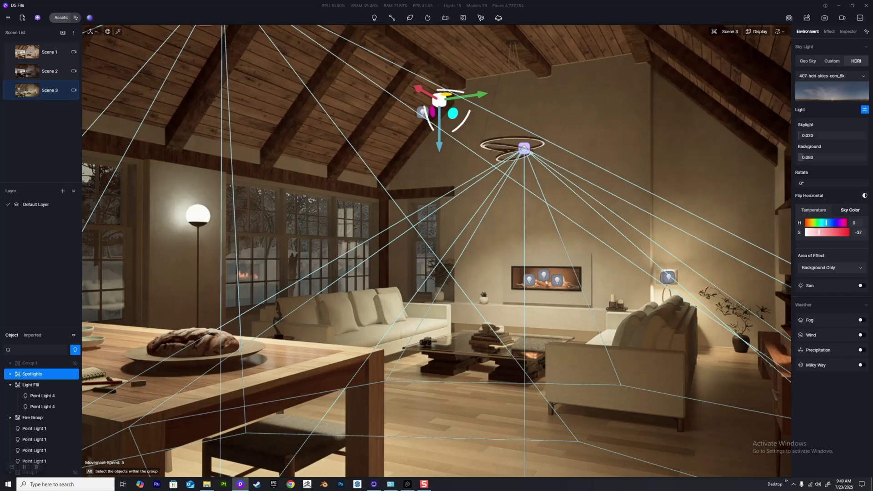
{"action": "key", "text": "Escape"}
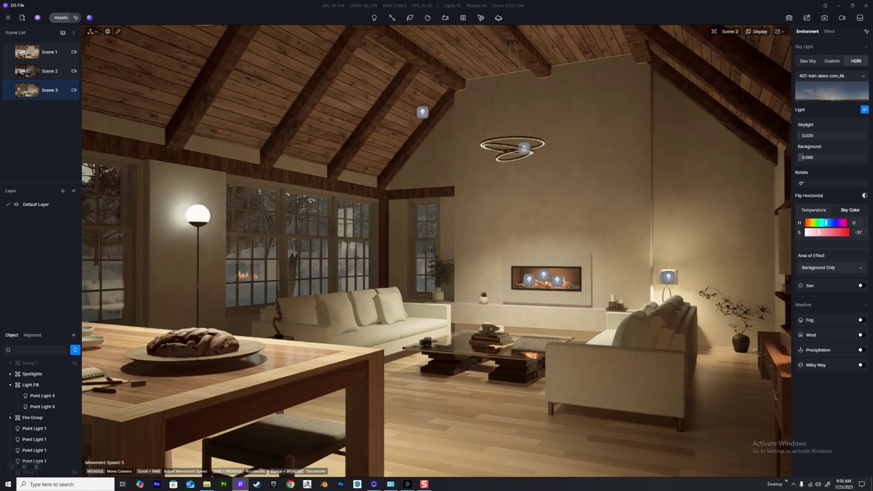
Select the chandeliers' Spotlights group, set its temperature to 4850 and view its beams across the room
{"action": "left_click", "coordinate": [524, 148]}
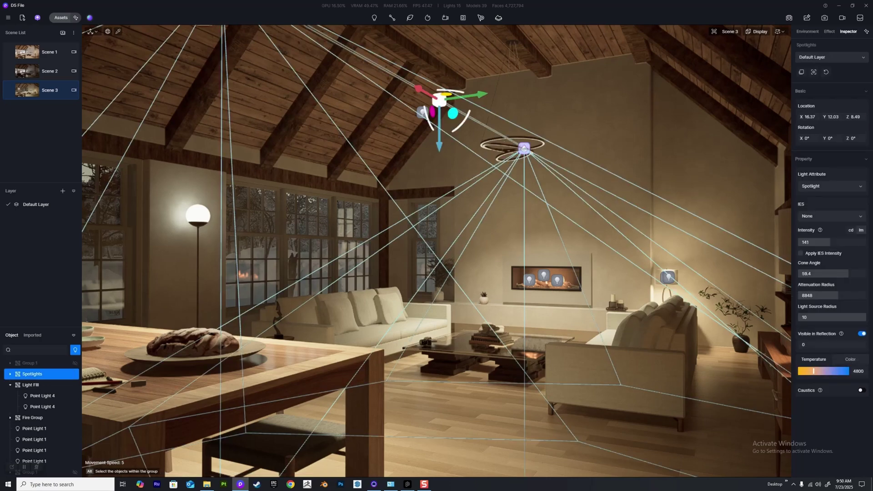
{"action": "left_click_drag", "start_coordinate": [813, 371], "coordinate": [815, 371]}
{"action": "right_click_drag", "start_coordinate": [437, 251], "coordinate": [415, 211]}
{"action": "key", "text": "e"}
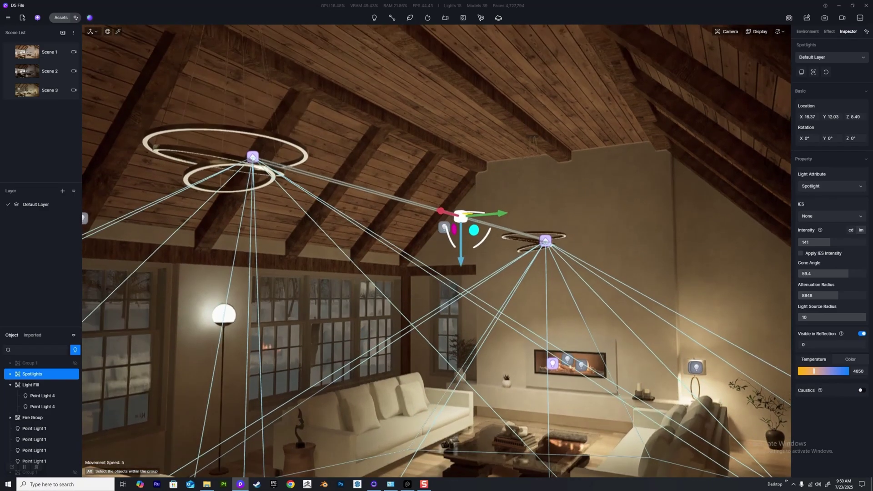
{"action": "key", "text": "a"}
{"action": "key", "text": "w"}
{"action": "key", "text": "q"}
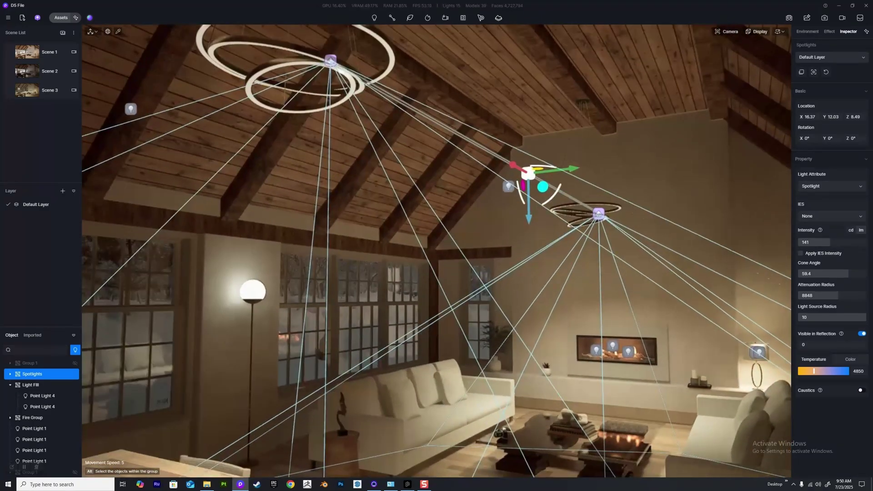
{"action": "key", "text": "e"}
{"action": "key", "text": "a"}
{"action": "key", "text": "q"}
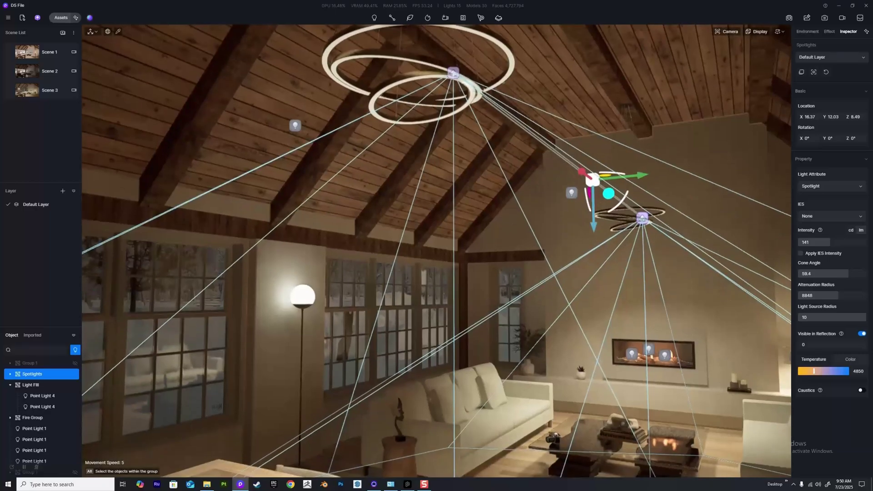
Set the Spotlights group's temperature to 5150, check the effect around the chandeliers and clear the selection
{"action": "key", "text": "d"}
{"action": "right_click_drag", "start_coordinate": [437, 246], "coordinate": [359, 261]}
{"action": "key", "text": "q"}
{"action": "right_click_drag", "start_coordinate": [358, 214], "coordinate": [424, 193]}
{"action": "left_click_drag", "start_coordinate": [816, 371], "coordinate": [815, 371]}
{"action": "key", "text": "a"}
{"action": "key", "text": "e"}
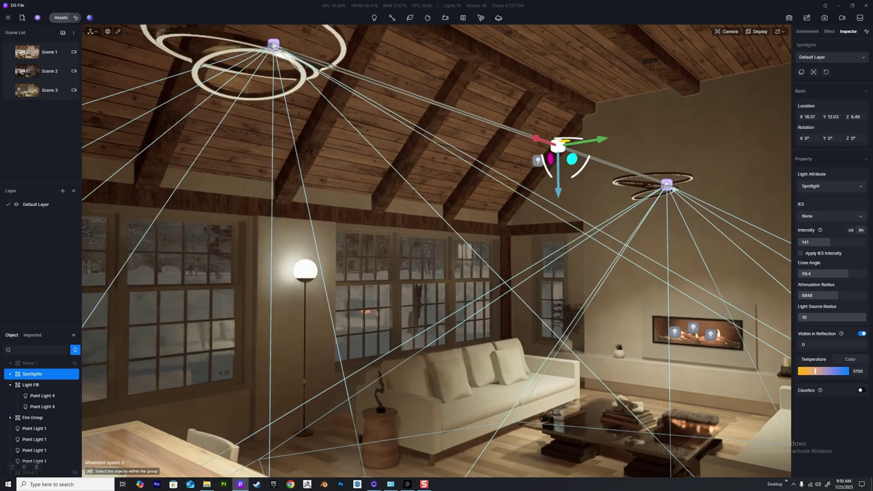
{"action": "key", "text": "q"}
{"action": "key", "text": "Escape"}
{"action": "key", "text": "q"}
Select the Light Fill group below the ceiling, examine where its two point lights sit and return to Scene 3
{"action": "left_click", "coordinate": [538, 220]}
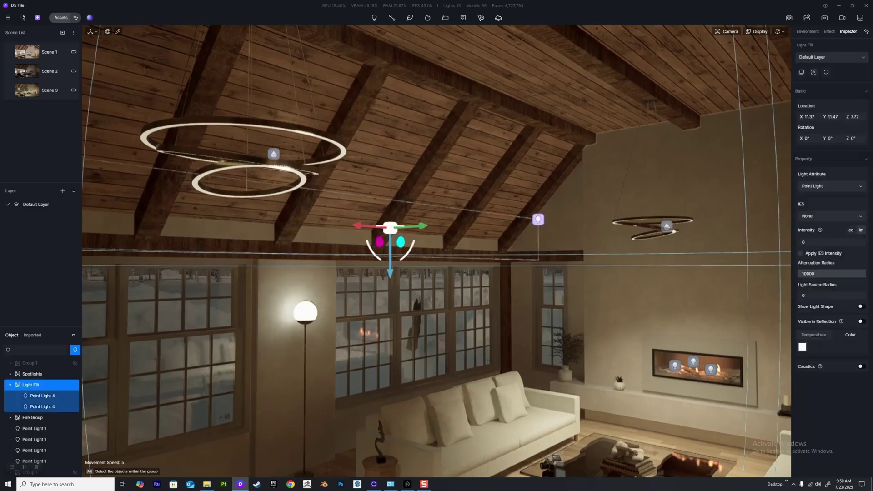
{"action": "key", "text": "s"}
{"action": "key", "text": "e"}
{"action": "key", "text": "e"}
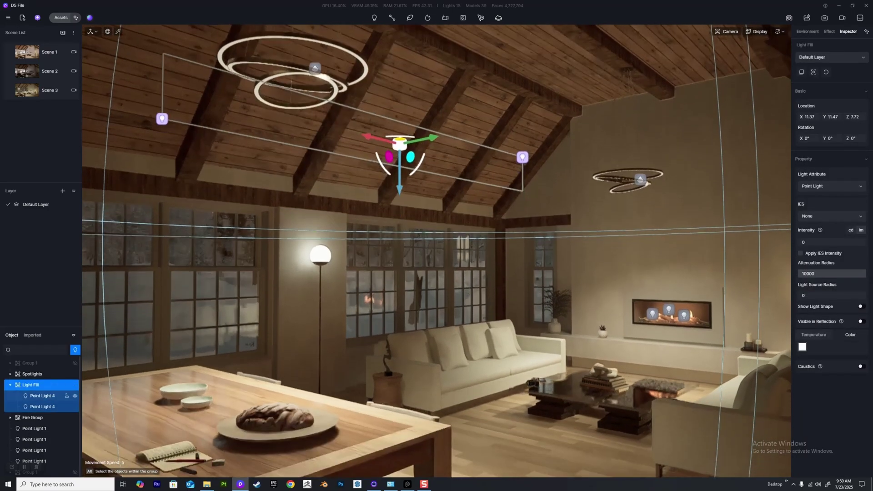
{"action": "key", "text": "s"}
{"action": "left_click", "coordinate": [10, 90]}
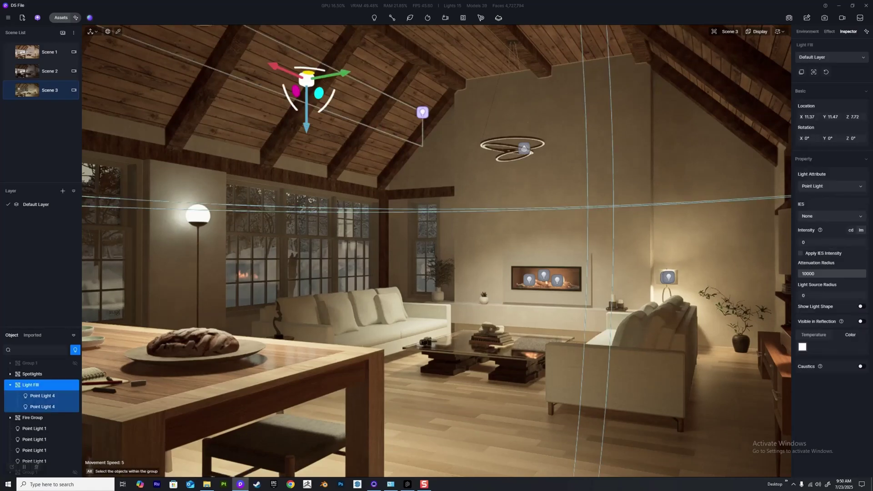
Select the two Light Fill point lights together and individually, ending on the one nearer the fireplace, and return to Scene 3
{"action": "left_click", "coordinate": [42, 396]}
{"action": "left_click", "coordinate": [42, 407], "text": "shift"}
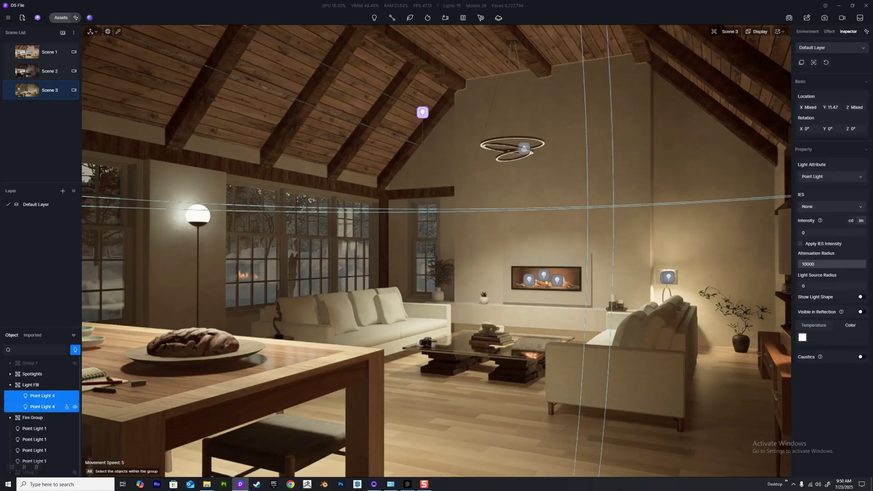
{"action": "right_click_drag", "start_coordinate": [364, 255], "coordinate": [272, 157]}
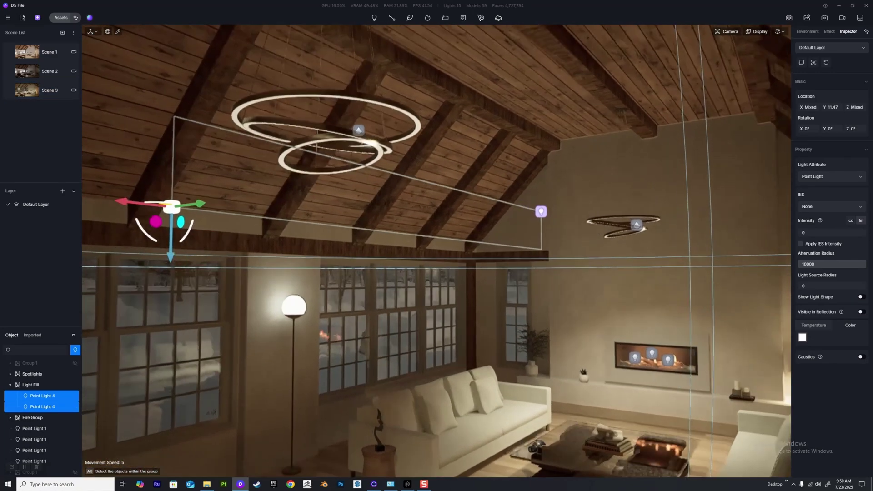
{"action": "left_click", "coordinate": [42, 396]}
{"action": "left_click", "coordinate": [43, 406]}
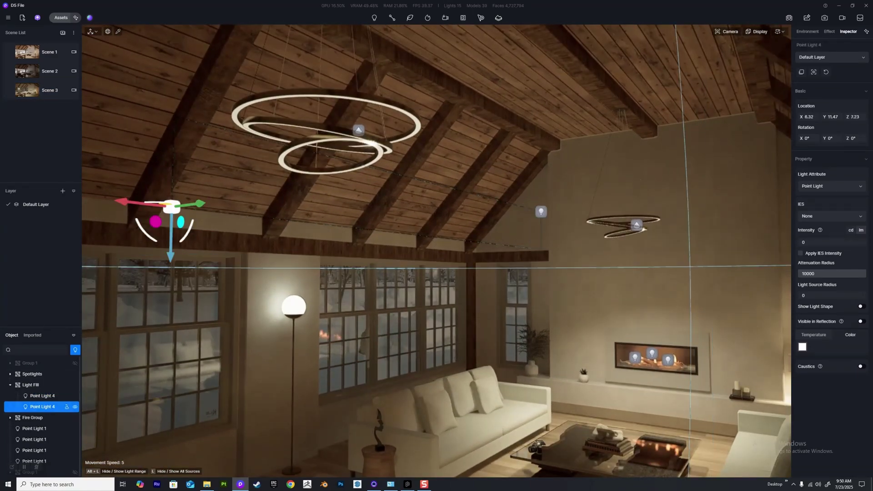
{"action": "left_click", "coordinate": [43, 396]}
{"action": "left_click", "coordinate": [48, 90]}
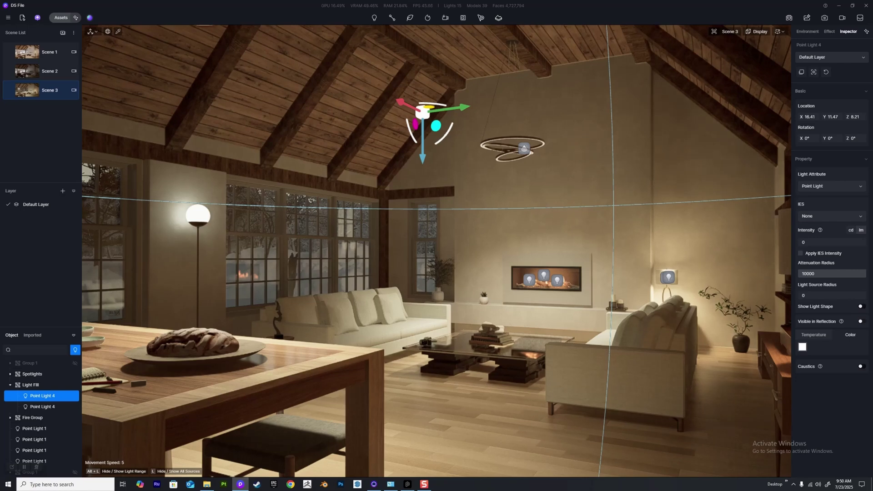
Try an attenuation radius of 4298 and an intensity of 45 lm on the Light Fill point light nearer the fireplace
{"action": "right_click_drag", "start_coordinate": [500, 227], "coordinate": [455, 225]}
{"action": "left_click_drag", "start_coordinate": [855, 273], "coordinate": [827, 274]}
{"action": "right_click_drag", "start_coordinate": [592, 255], "coordinate": [625, 268]}
{"action": "left_click", "coordinate": [41, 90]}
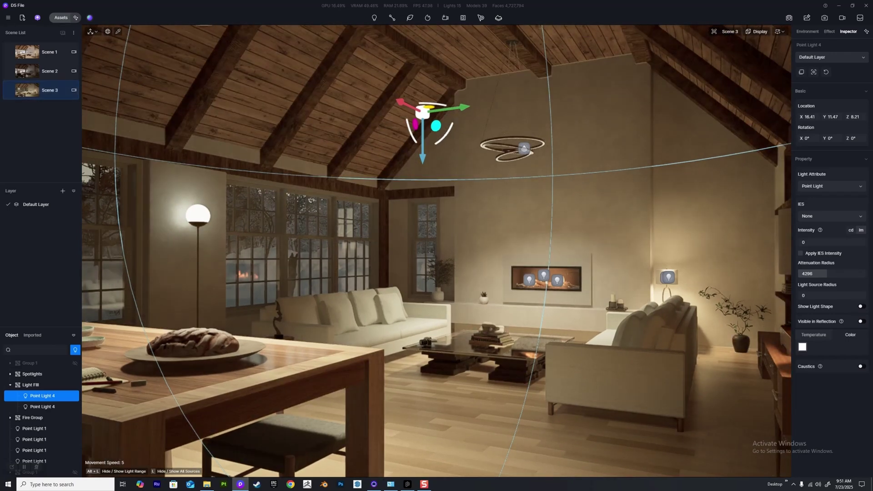
{"action": "left_click_drag", "start_coordinate": [799, 243], "coordinate": [809, 242]}
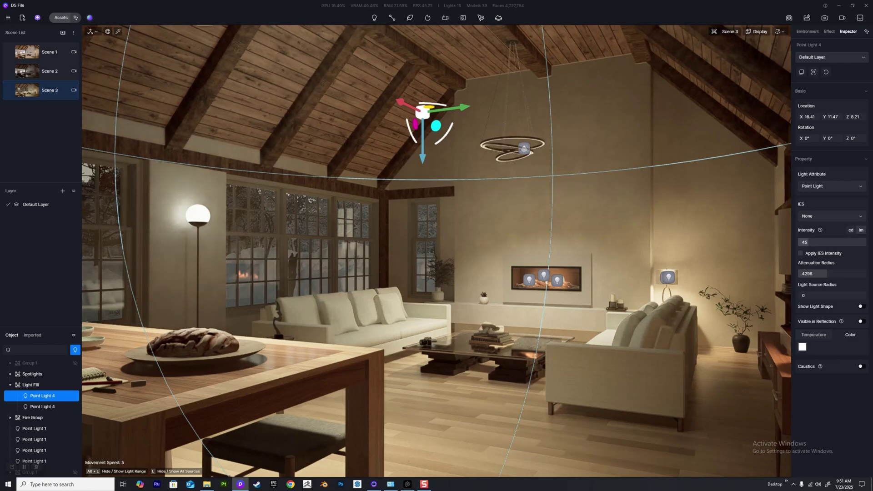
{"action": "key", "text": "Return"}
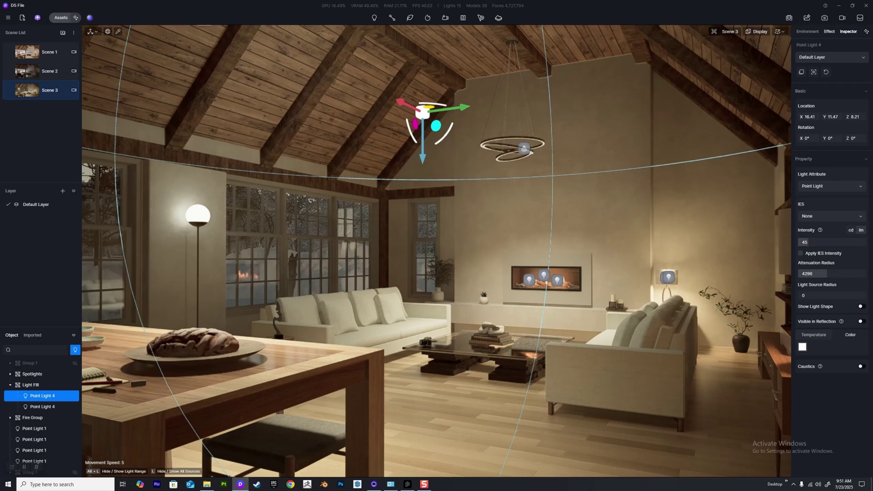
Set Scene 3's exposure to 0.3, highlight local exposure to 0.51 and shadow local exposure to 0.04
{"action": "left_click", "coordinate": [830, 32]}
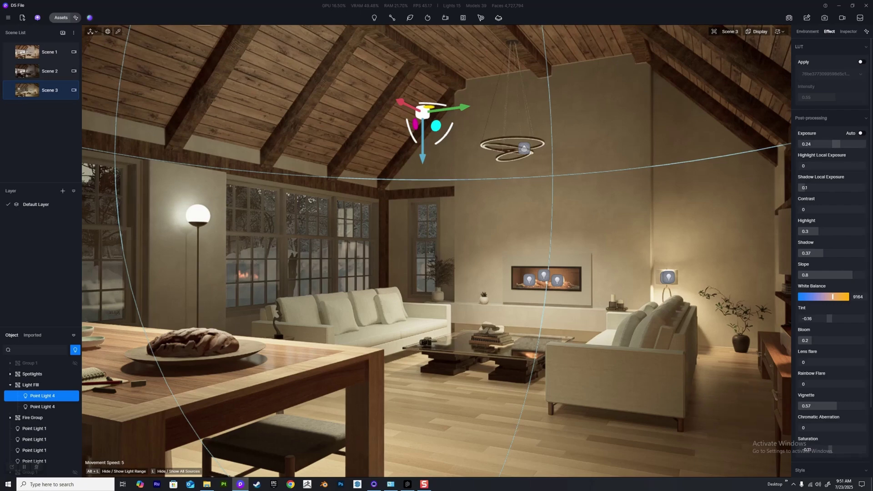
{"action": "left_click_drag", "start_coordinate": [836, 143], "coordinate": [838, 144]}
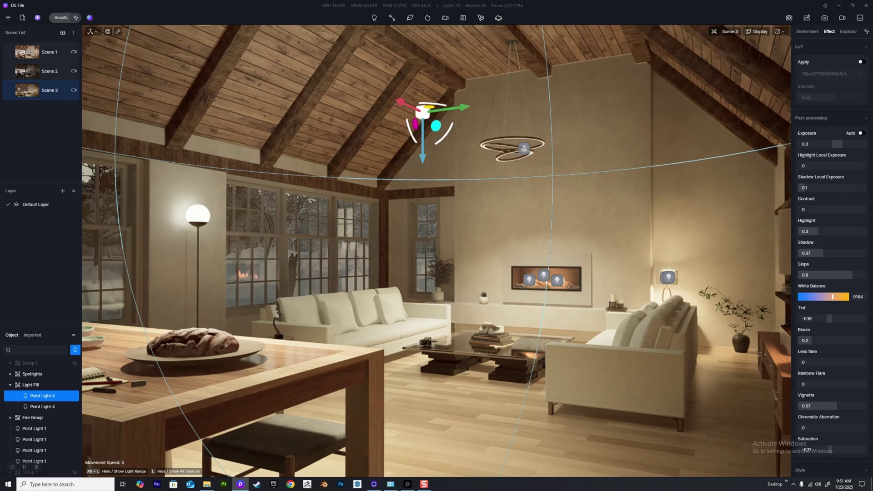
{"action": "left_click", "coordinate": [812, 188]}
{"action": "left_click_drag", "start_coordinate": [799, 166], "coordinate": [834, 166]}
{"action": "type", "text": "0.84"}
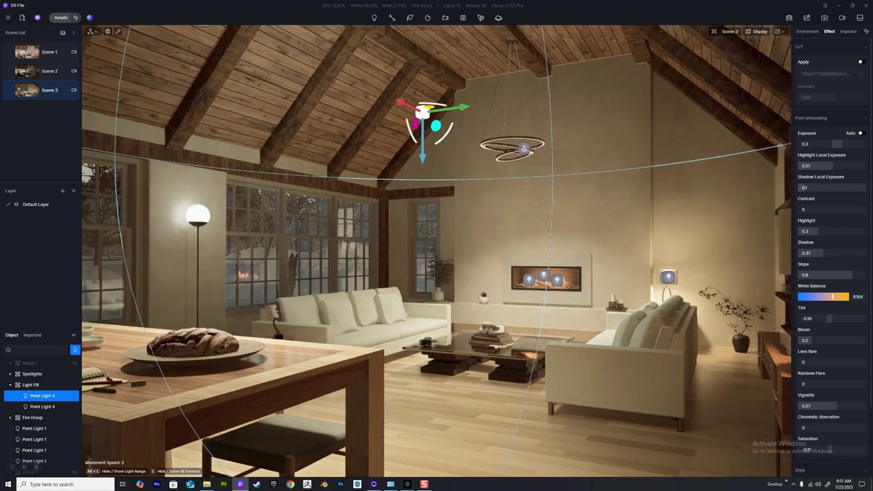
{"action": "key", "text": "Return"}
{"action": "left_click_drag", "start_coordinate": [855, 188], "coordinate": [809, 187]}
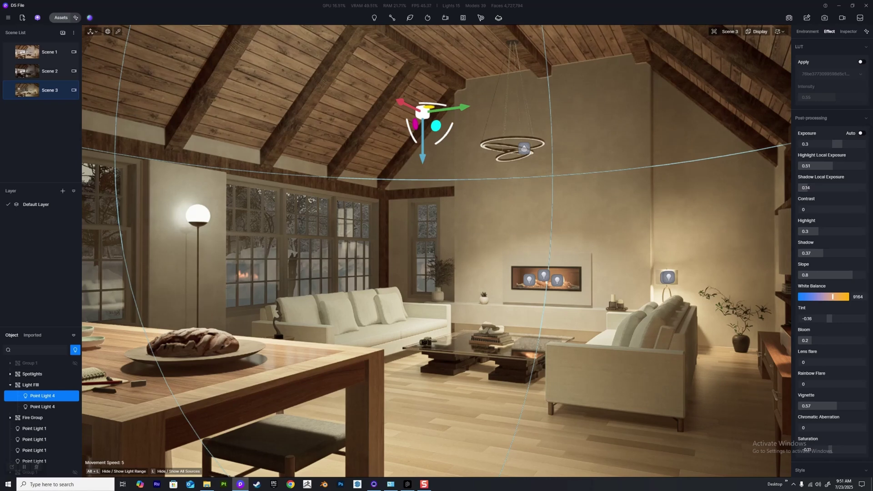
{"action": "left_click_drag", "start_coordinate": [808, 188], "coordinate": [804, 188]}
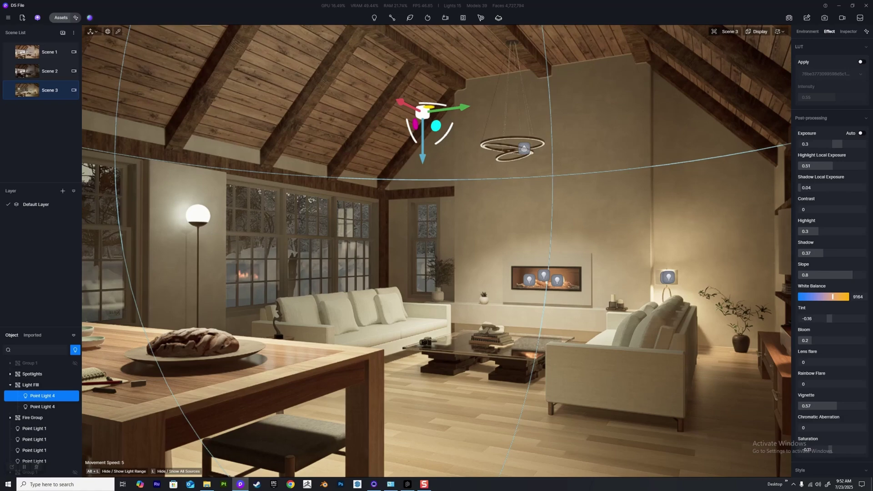
Switch to Scene 1 and delete the Light Fill group with its two point lights
{"action": "left_click", "coordinate": [49, 52]}
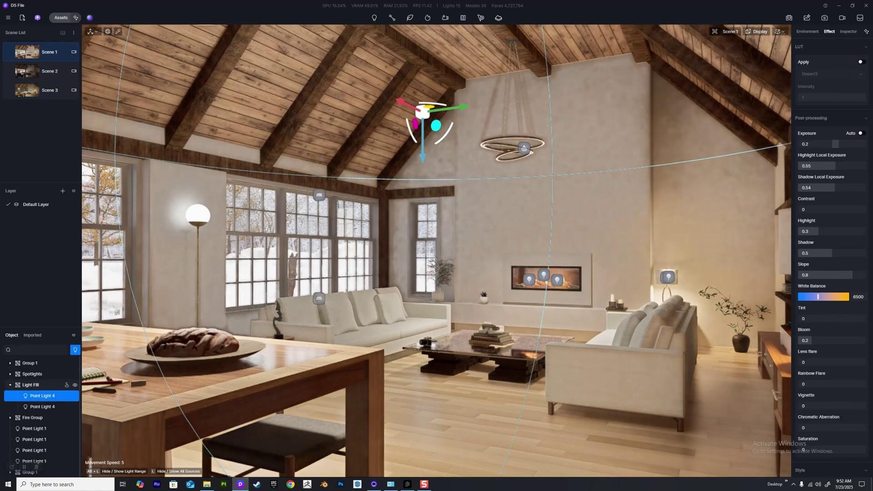
{"action": "left_click", "coordinate": [31, 384]}
{"action": "key", "text": "Delete"}
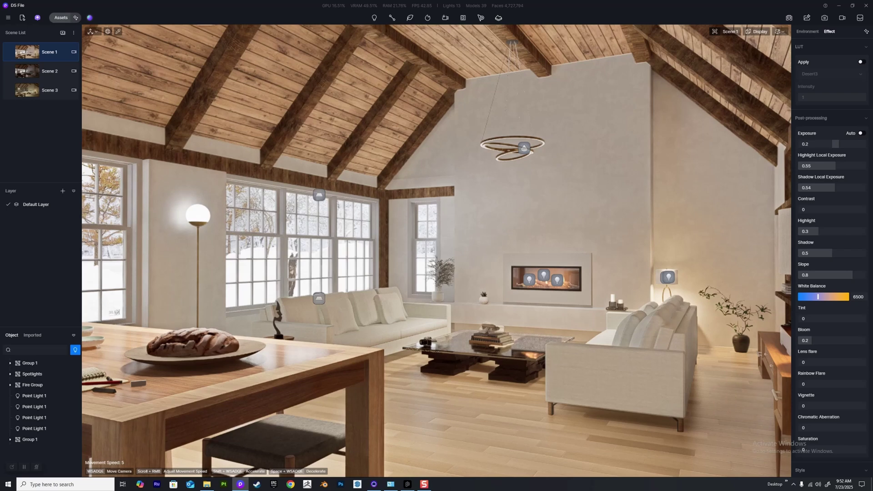
Turn off Legacy D5 GI Compatible Mode in the rendering preferences, keeping the dialog clear of the main view
{"action": "left_click", "coordinate": [7, 18]}
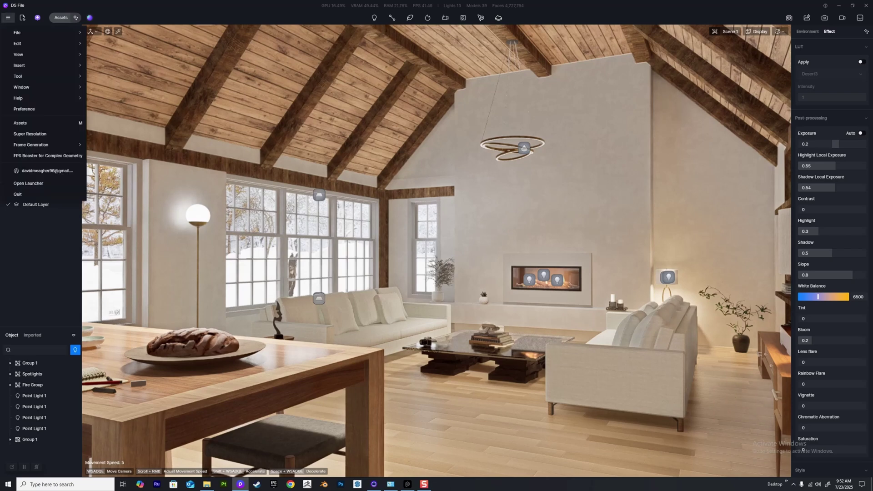
{"action": "left_click", "coordinate": [24, 110]}
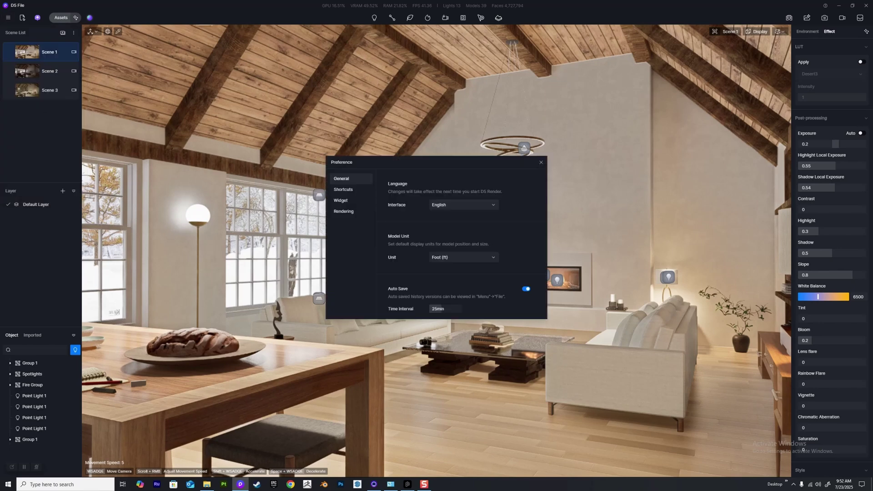
{"action": "left_click", "coordinate": [343, 211]}
{"action": "left_click_drag", "start_coordinate": [363, 162], "coordinate": [167, 61]}
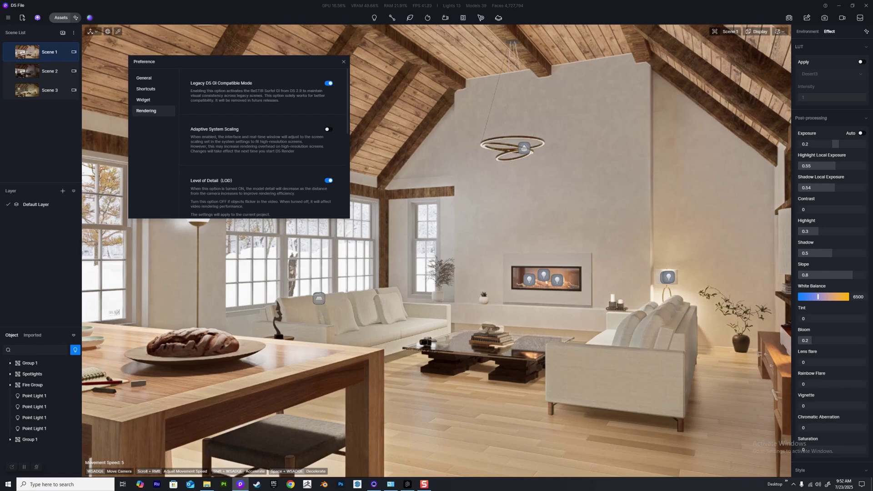
{"action": "left_click", "coordinate": [328, 84]}
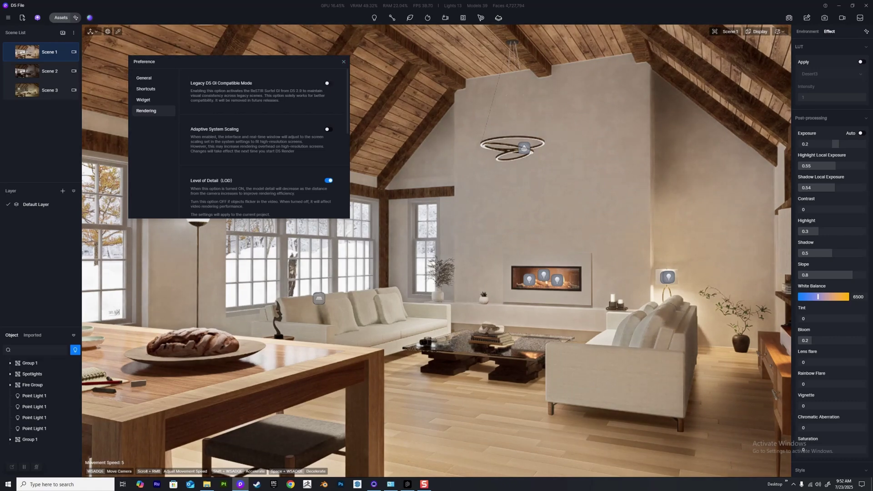
Switch Legacy D5 GI Compatible Mode on and off to compare the lighting, leave it off and close the preferences
{"action": "left_click", "coordinate": [328, 83]}
{"action": "left_click", "coordinate": [329, 83]}
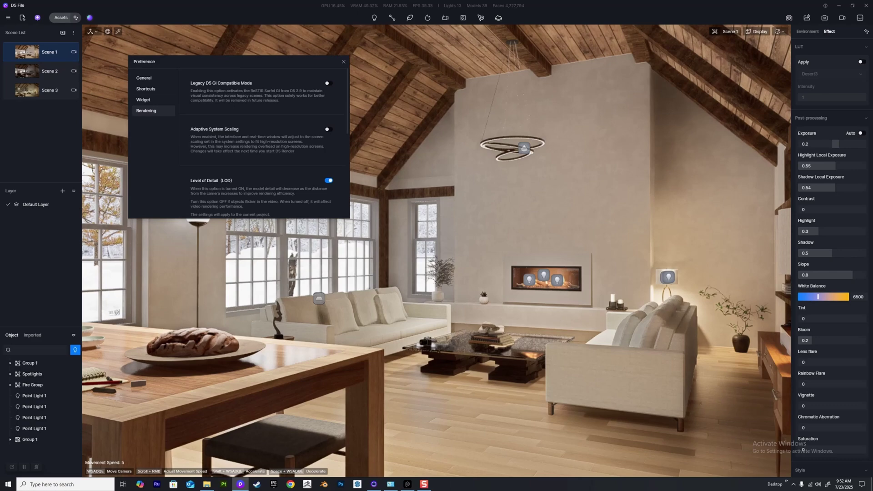
{"action": "left_click", "coordinate": [328, 83]}
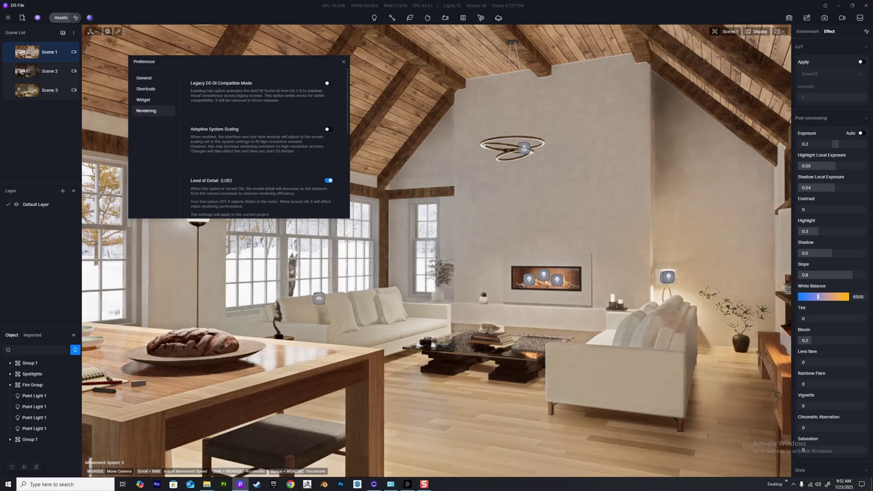
{"action": "left_click", "coordinate": [328, 83]}
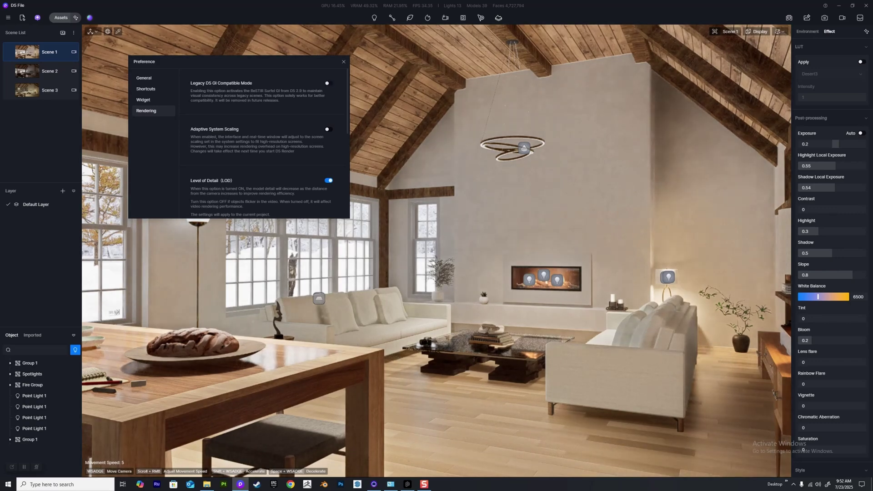
{"action": "left_click", "coordinate": [344, 61]}
Examine the floor, sofas, coffee table reflections and fireplace up close, and return to the saved Scene 1 view
{"action": "right_click_drag", "start_coordinate": [436, 250], "coordinate": [500, 318]}
{"action": "key", "text": "w"}
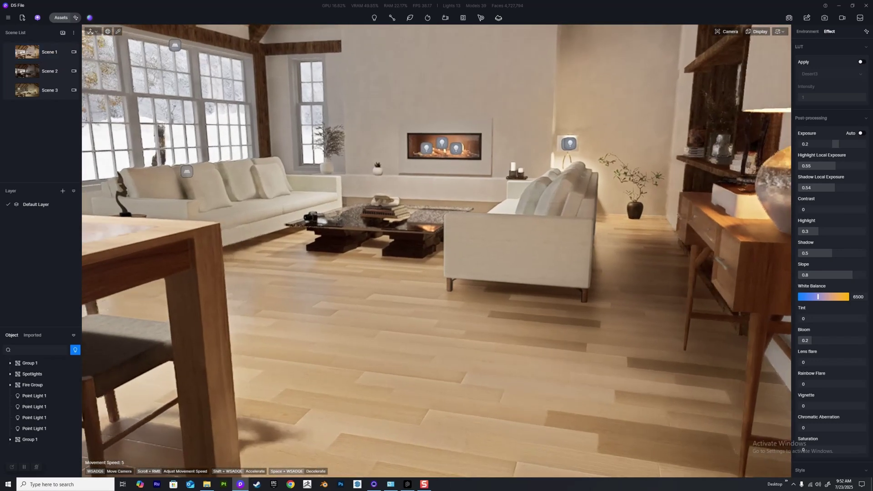
{"action": "key", "text": "s"}
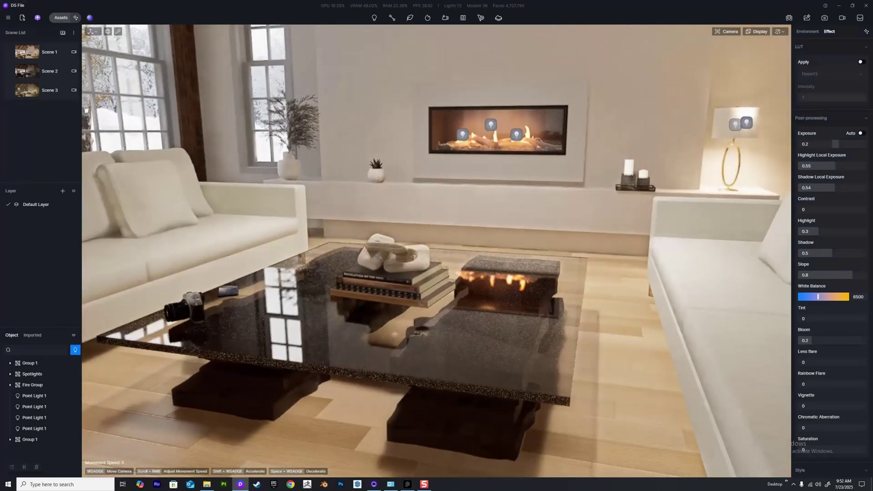
{"action": "key", "text": "s"}
{"action": "key", "text": "s"}
{"action": "right_click_drag", "start_coordinate": [437, 250], "coordinate": [409, 215]}
{"action": "key", "text": "w"}
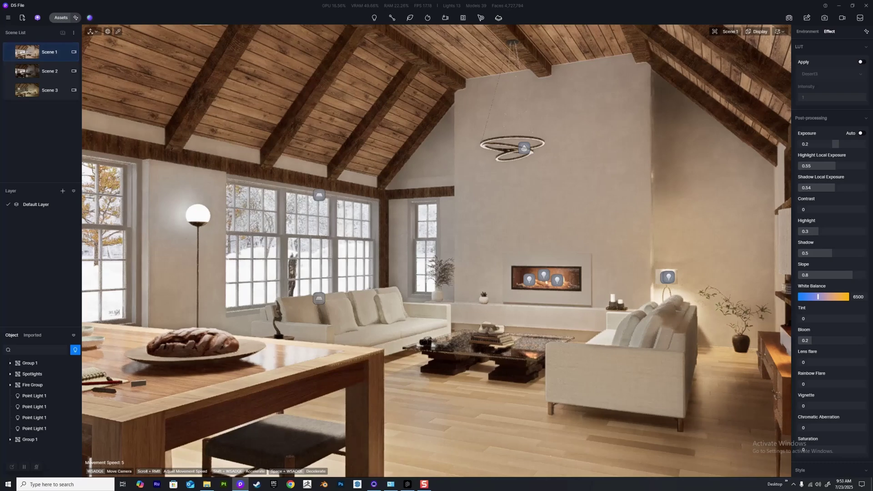